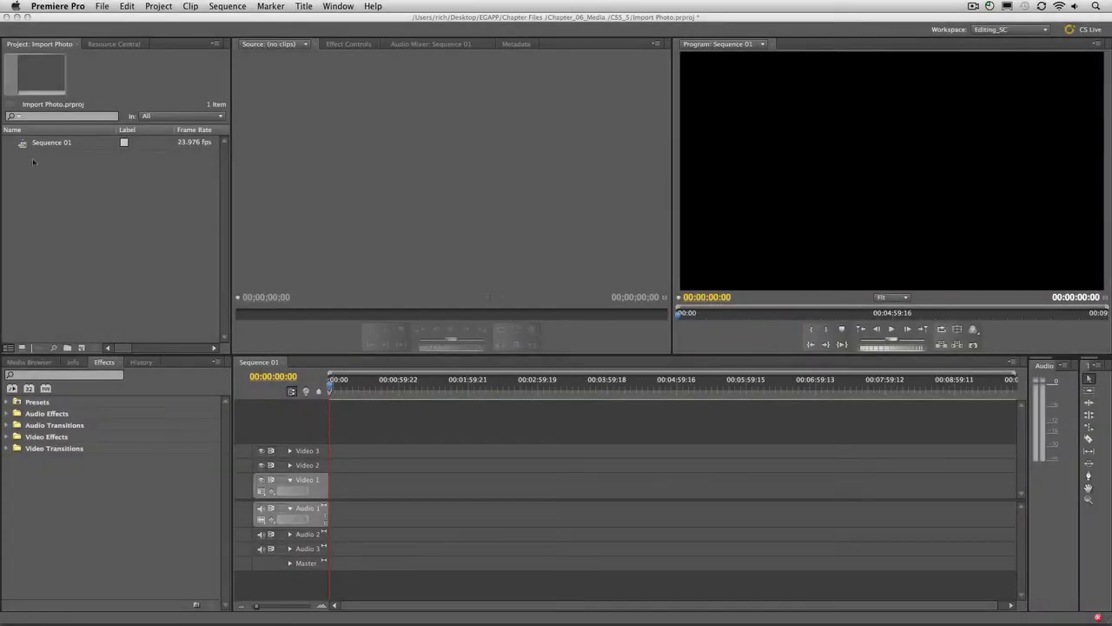
- Select Sequence 01 to confirm it is 1280x720, 23.976 fps, 48000 Hz stereo
{"action": "left_click", "coordinate": [22, 146]}
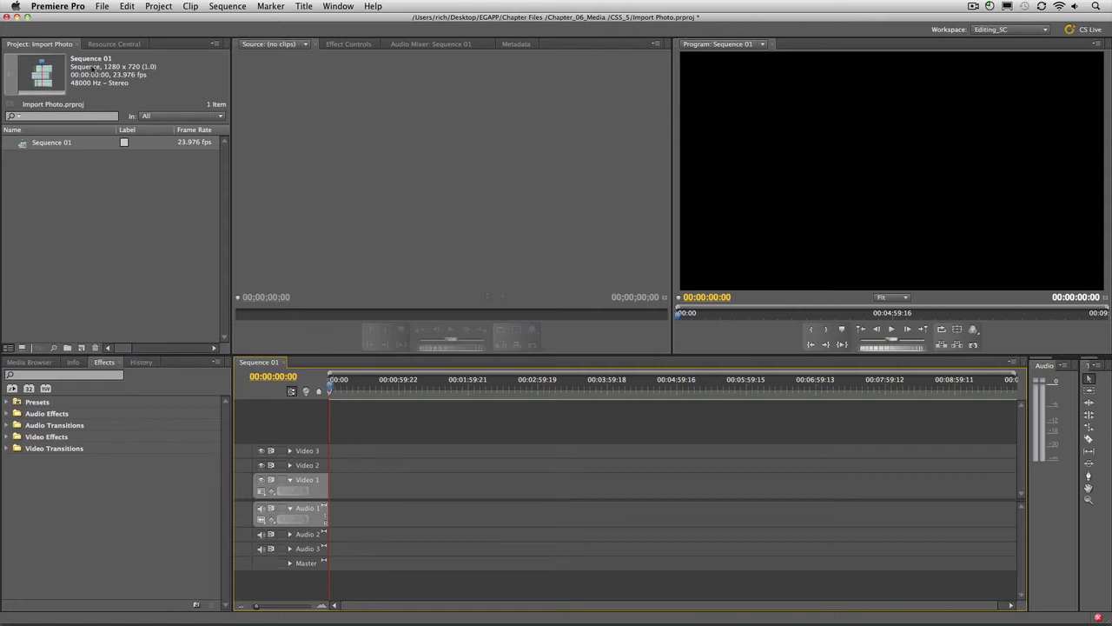
- Create a new Photoshop file with the 1280x720 video settings
{"action": "left_click", "coordinate": [101, 7]}
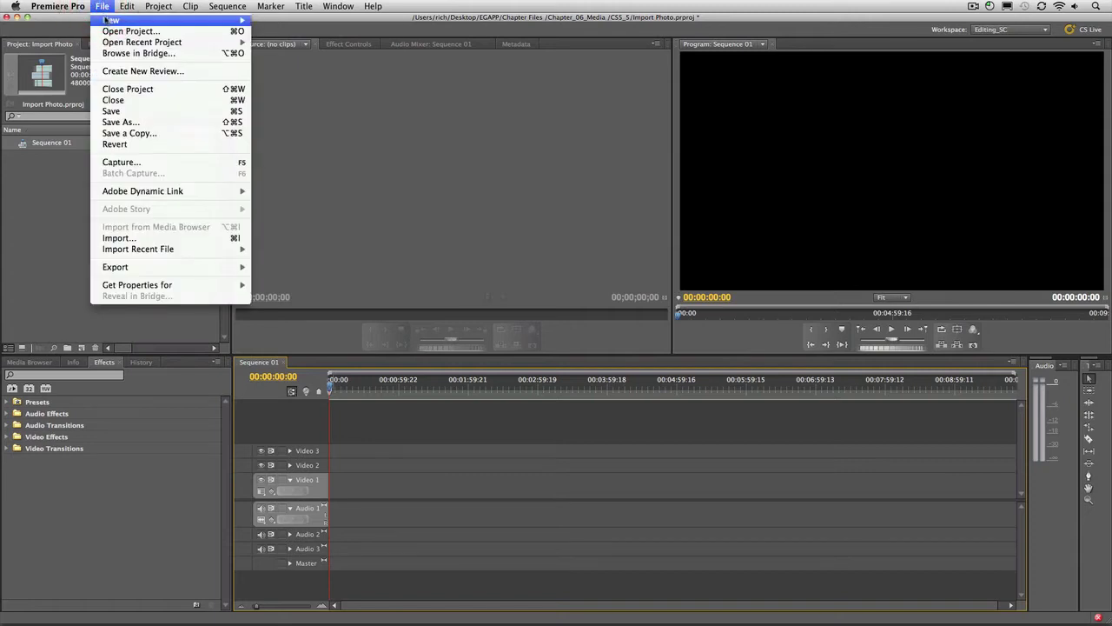
{"action": "mouse_move", "coordinate": [107, 20]}
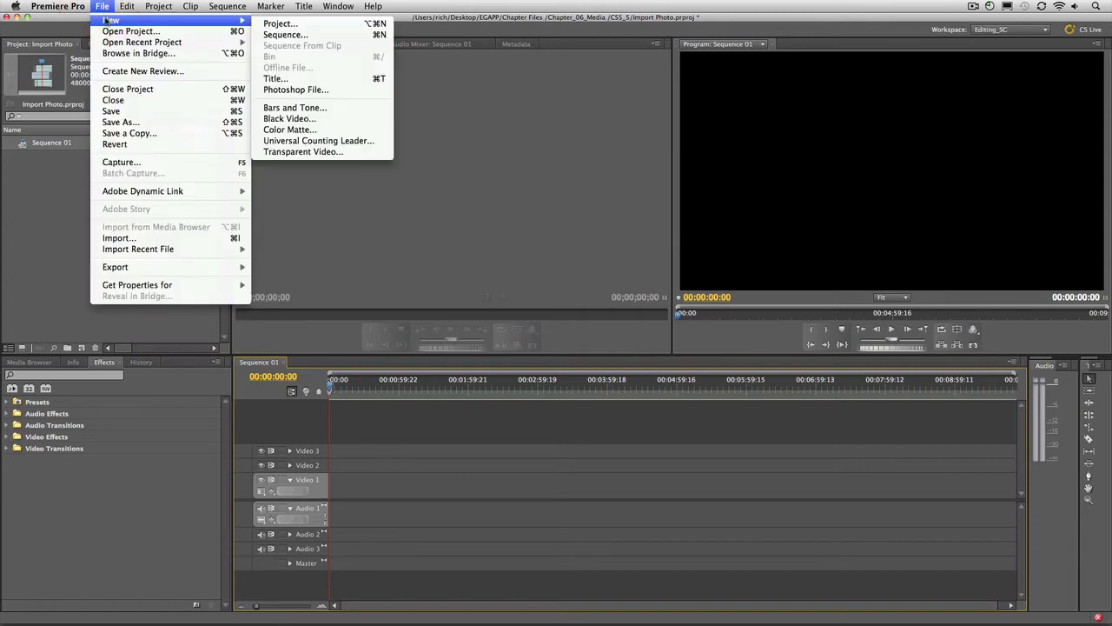
{"action": "left_click", "coordinate": [333, 92]}
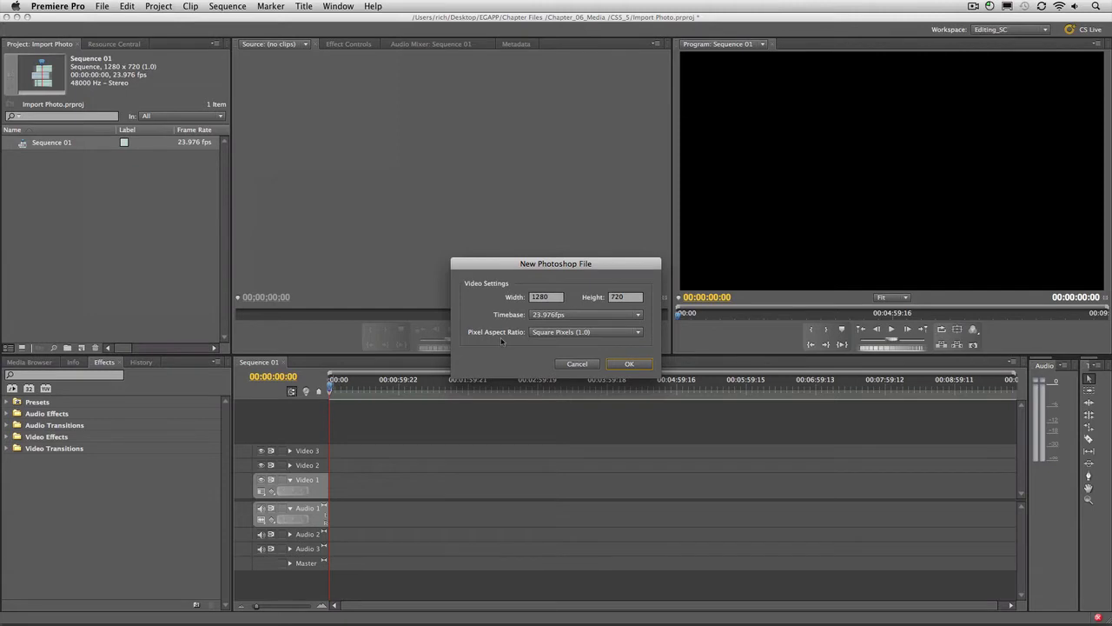
{"action": "left_click", "coordinate": [629, 364]}
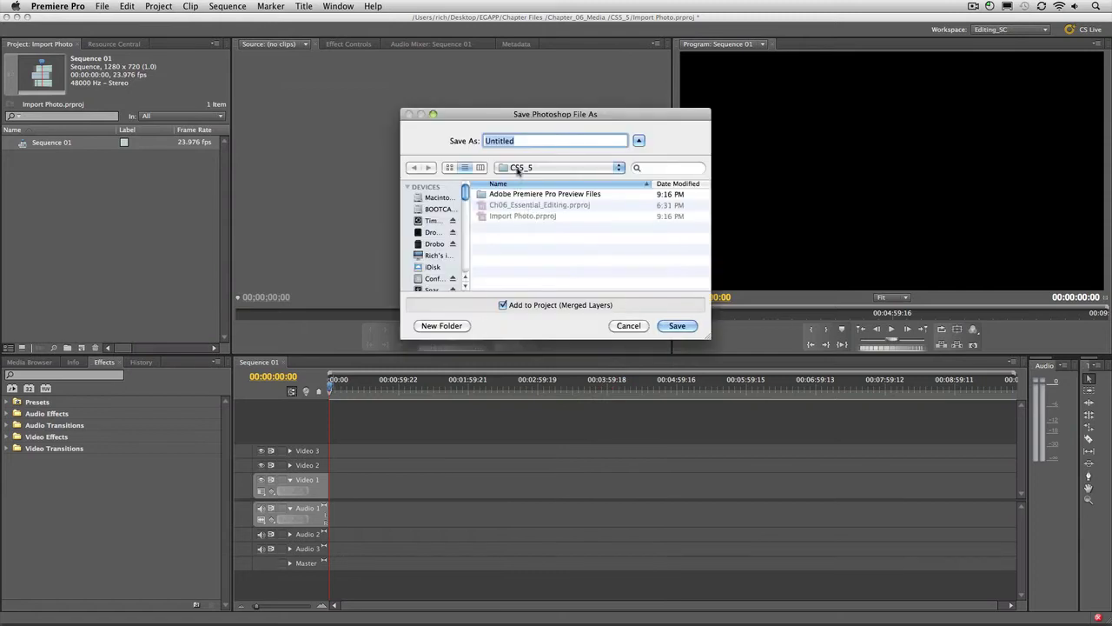
- Save it as Photo_001 in the Stills_For_Project folder
{"action": "left_click", "coordinate": [518, 168]}
{"action": "left_click", "coordinate": [542, 325]}
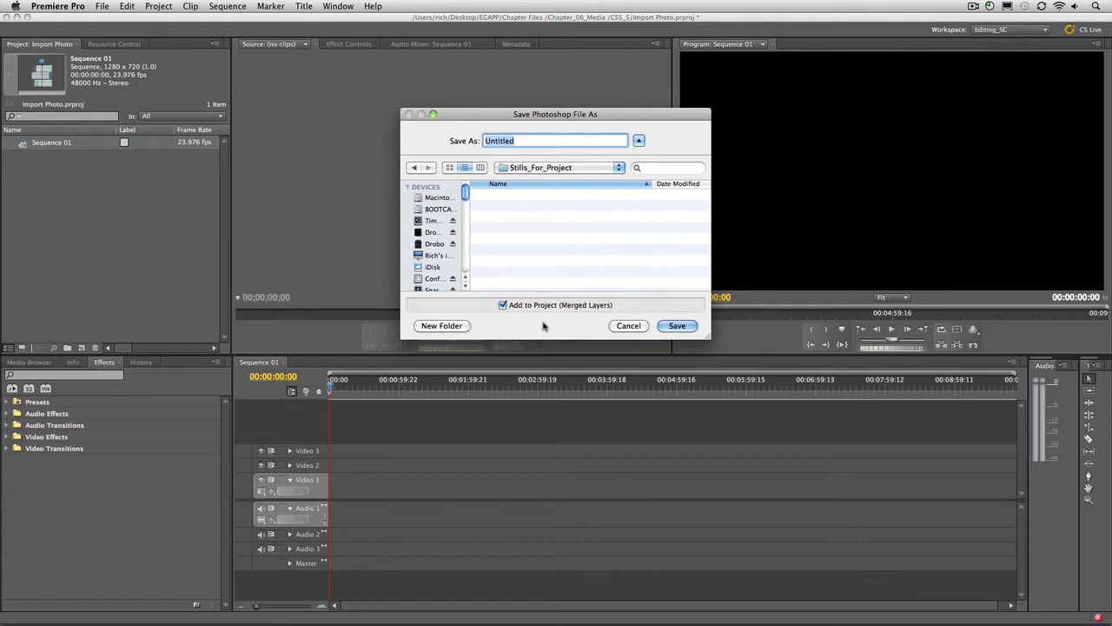
{"action": "type", "text": "Photo_001"}
{"action": "key", "text": "Return"}
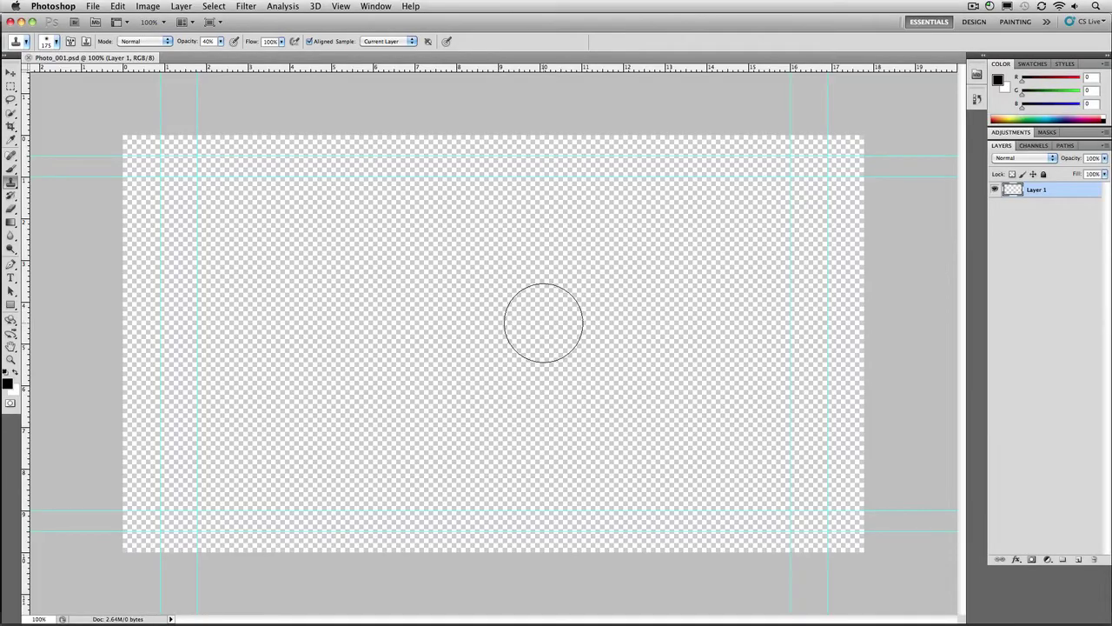
- Start placing Photo.NEF from the Desktop into Photo_001
{"action": "left_click", "coordinate": [91, 6]}
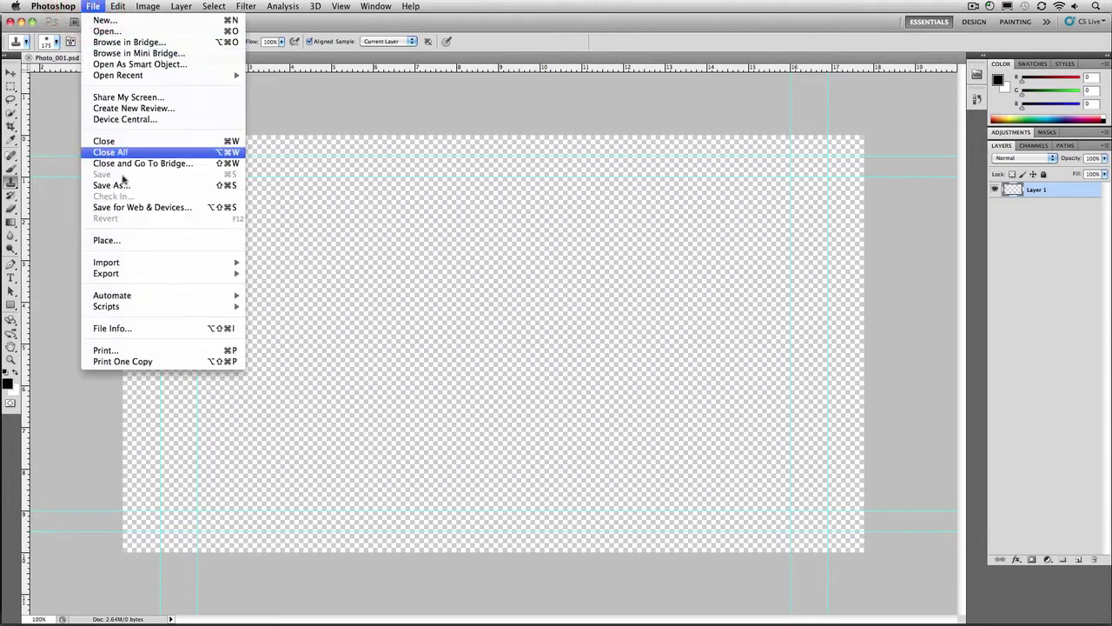
{"action": "left_click", "coordinate": [128, 240]}
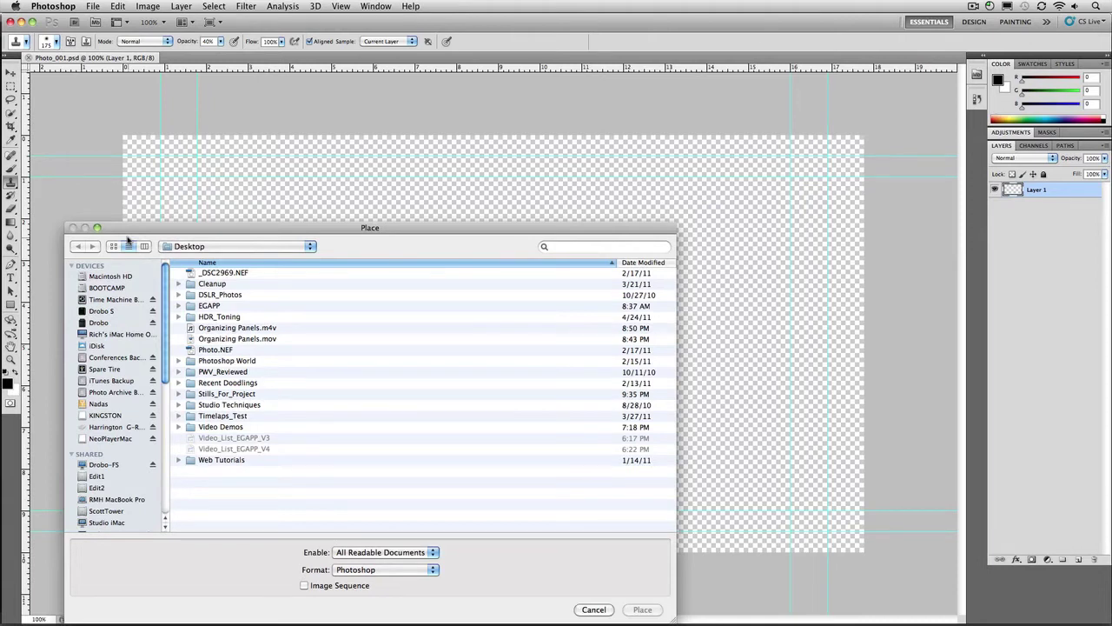
{"action": "left_click", "coordinate": [227, 352]}
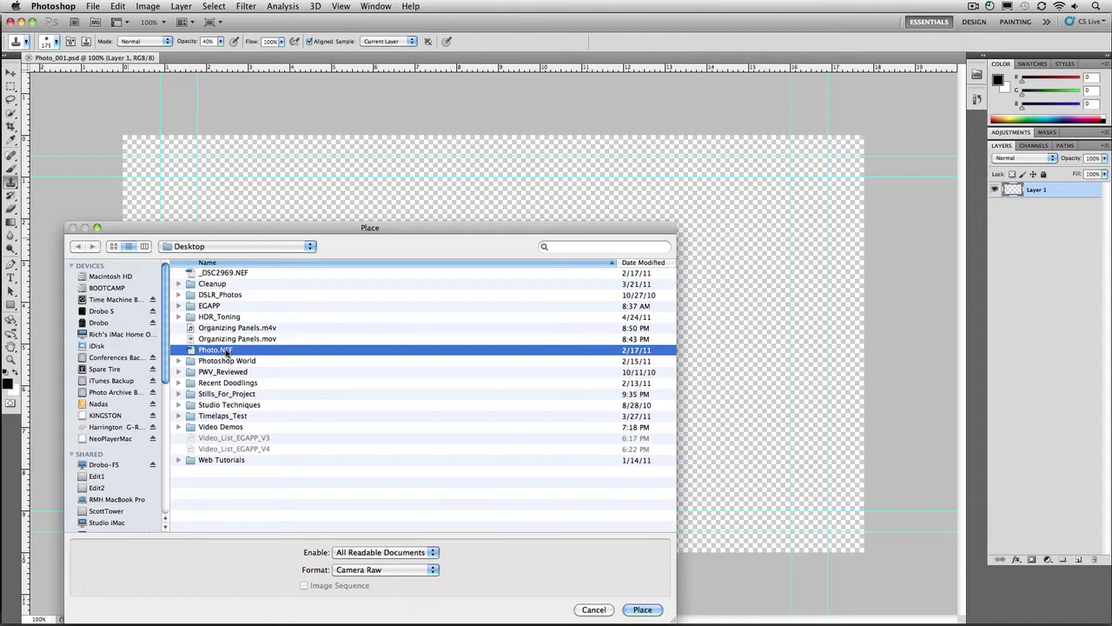
- In Camera Raw, apply Auto, then set Recovery 69, Fill Light 73, Exposure -0.25, Contrast +89, raise Blacks and Clarity
{"action": "double_click", "coordinate": [227, 351]}
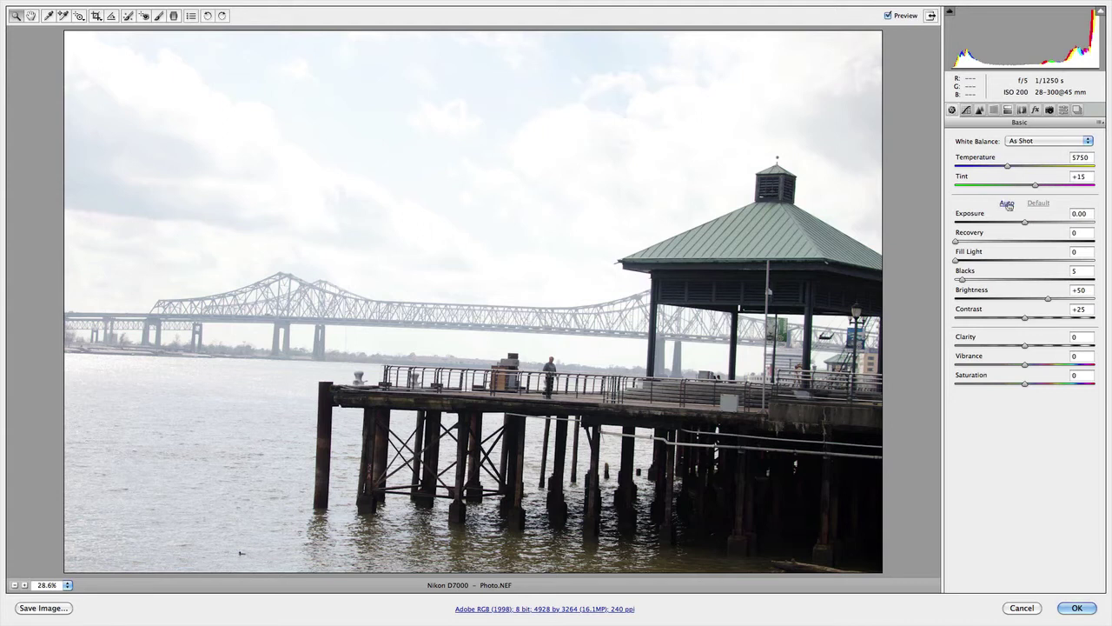
{"action": "left_click", "coordinate": [1007, 204]}
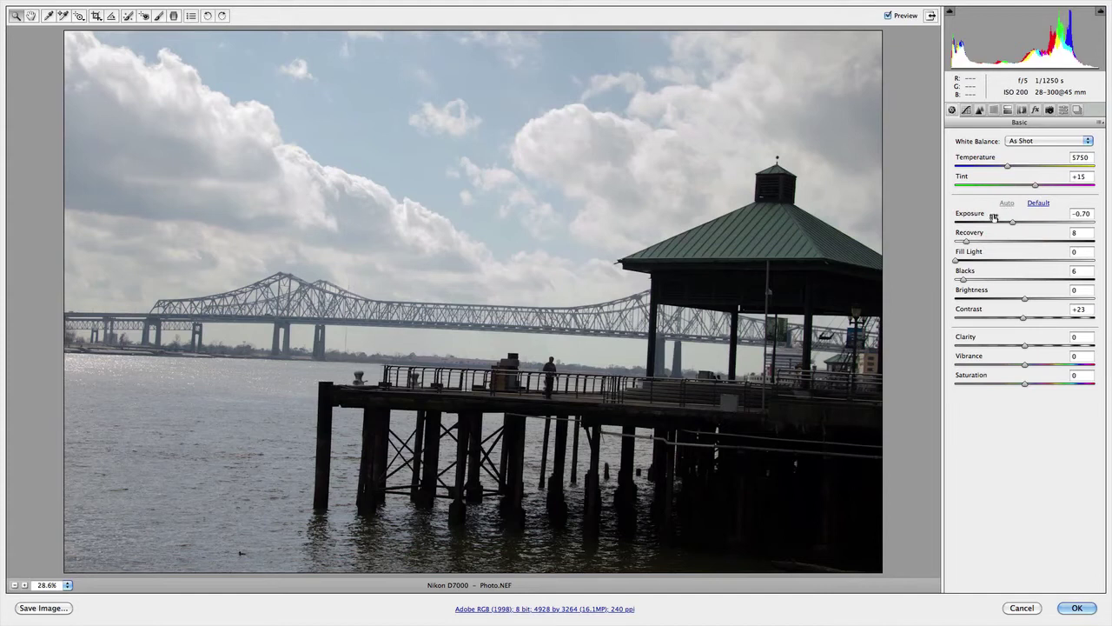
{"action": "left_click", "coordinate": [975, 243]}
{"action": "left_click_drag", "start_coordinate": [975, 244], "coordinate": [1051, 243]}
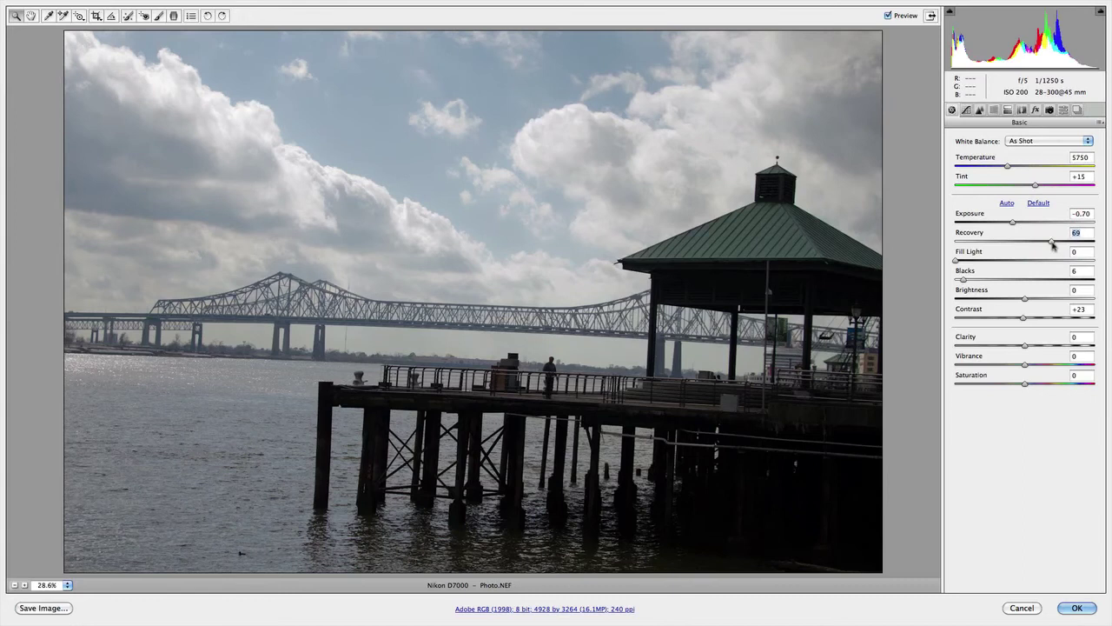
{"action": "left_click_drag", "start_coordinate": [976, 260], "coordinate": [1058, 263]}
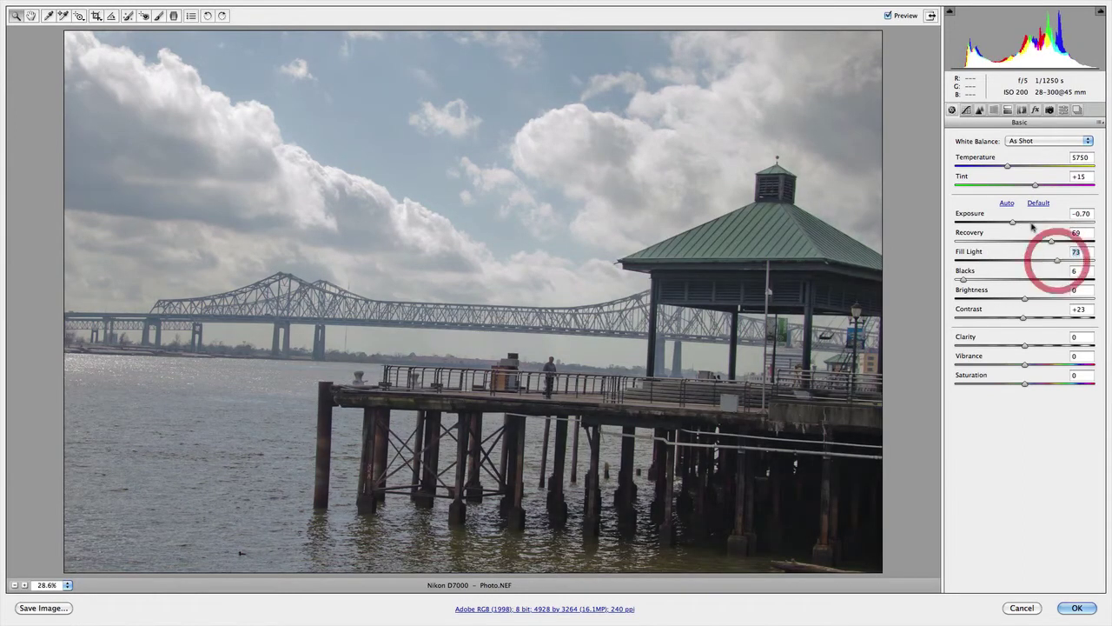
{"action": "left_click_drag", "start_coordinate": [1013, 222], "coordinate": [1021, 223]}
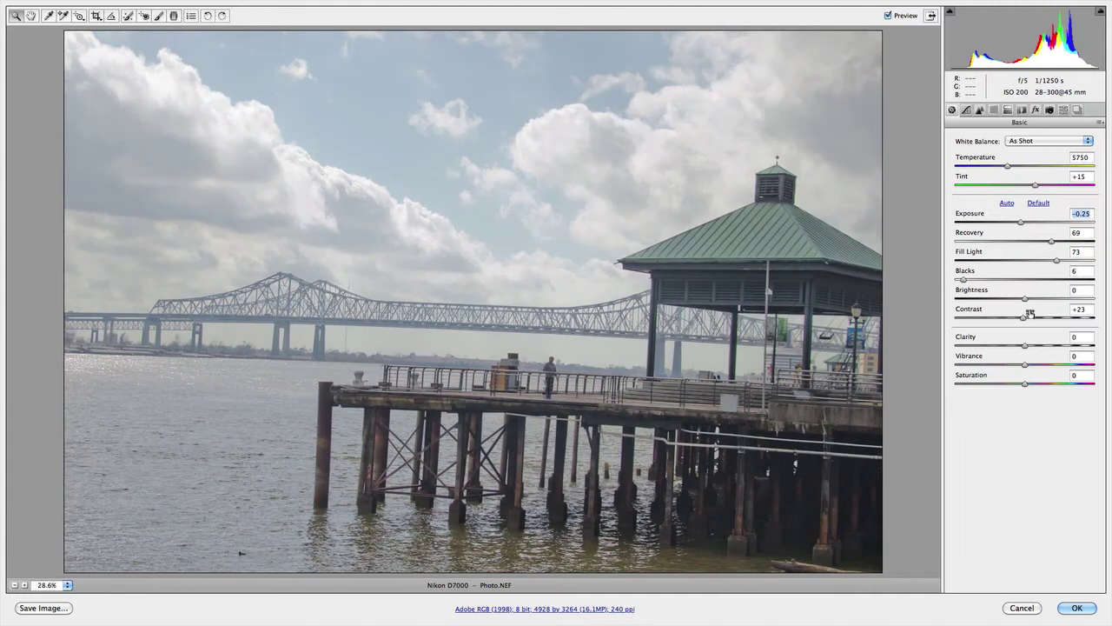
{"action": "left_click_drag", "start_coordinate": [1026, 318], "coordinate": [1083, 318]}
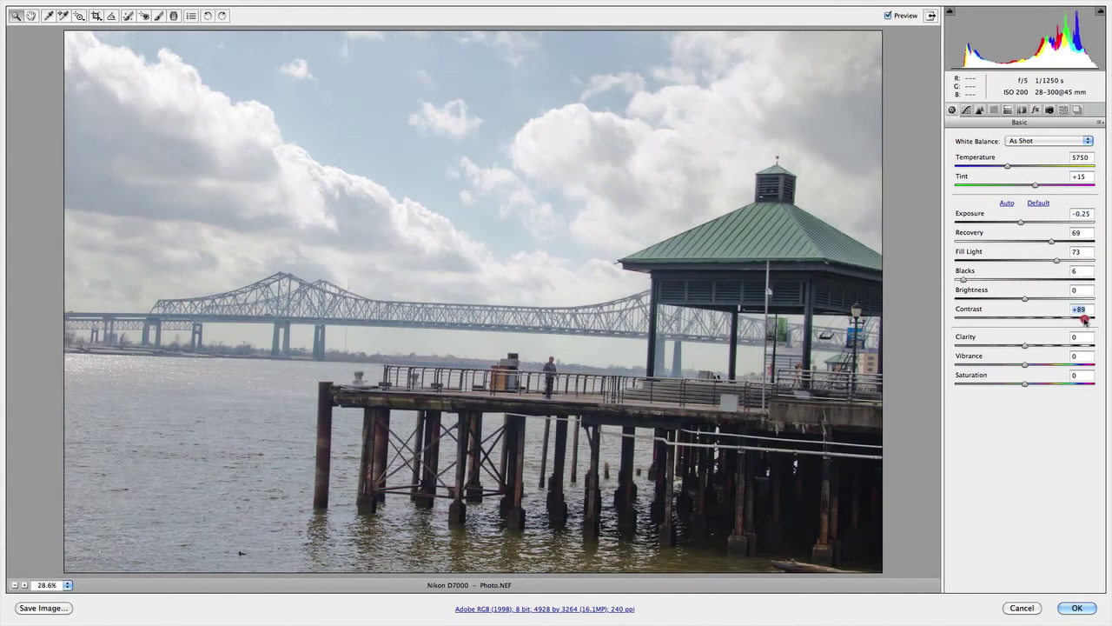
{"action": "left_click_drag", "start_coordinate": [964, 279], "coordinate": [978, 280]}
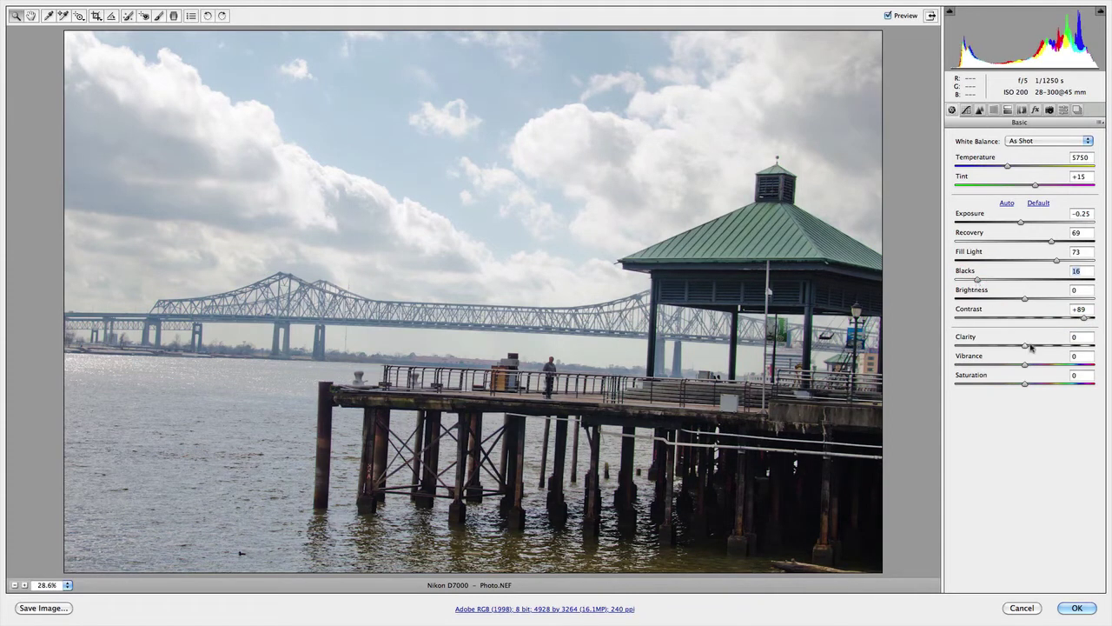
{"action": "left_click_drag", "start_coordinate": [1029, 346], "coordinate": [1036, 388]}
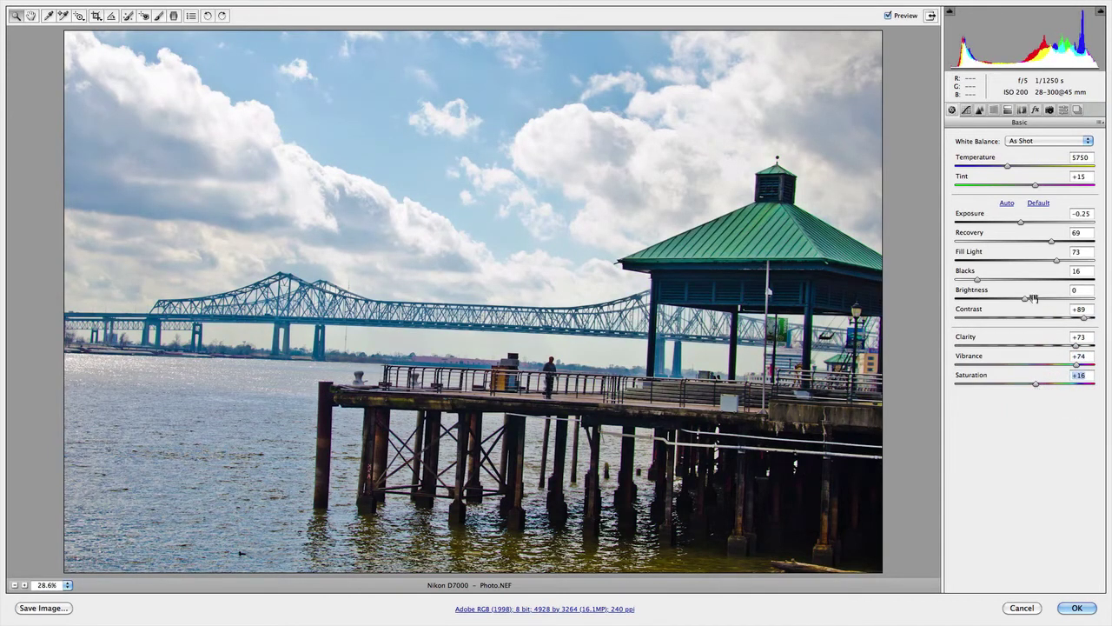
- Set Luminance noise reduction to 11 and straighten the crop along the far shoreline
{"action": "left_click", "coordinate": [967, 110]}
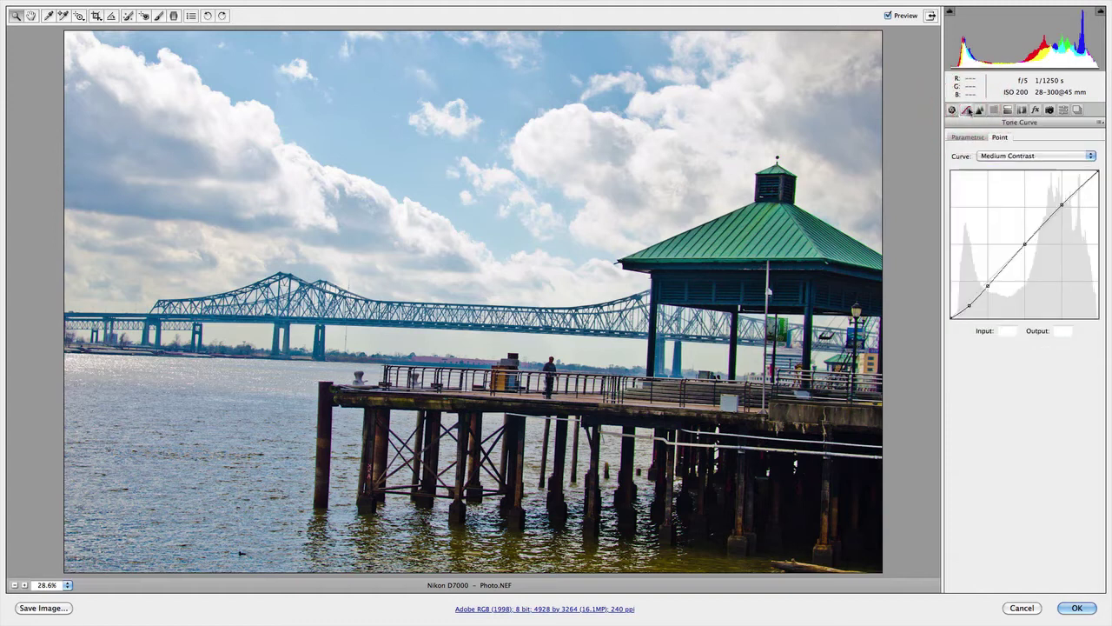
{"action": "left_click", "coordinate": [980, 109]}
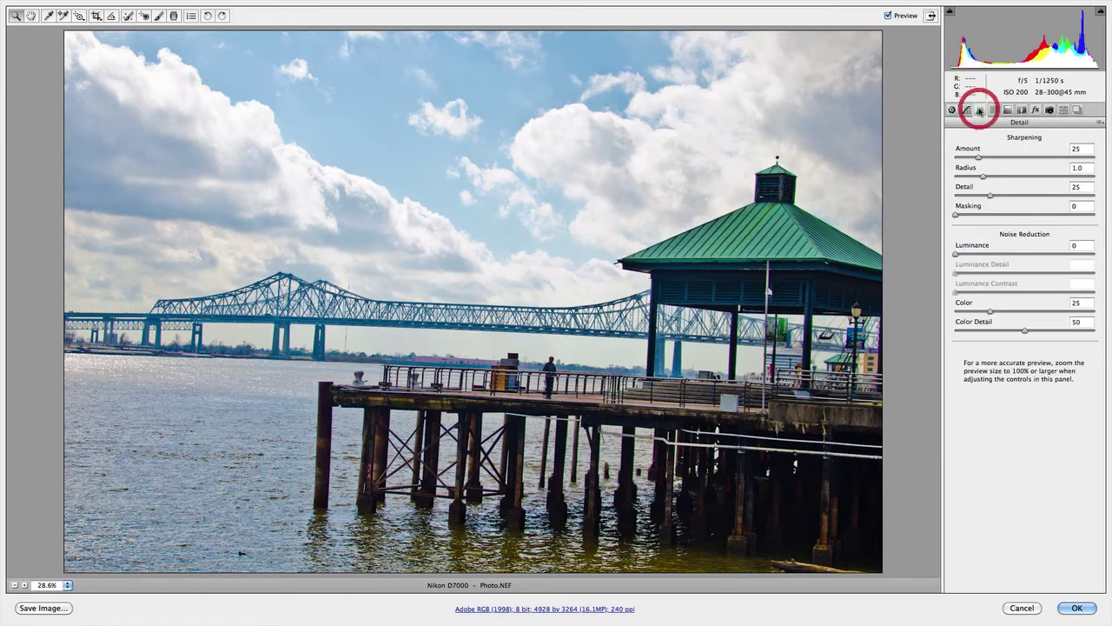
{"action": "left_click", "coordinate": [970, 252]}
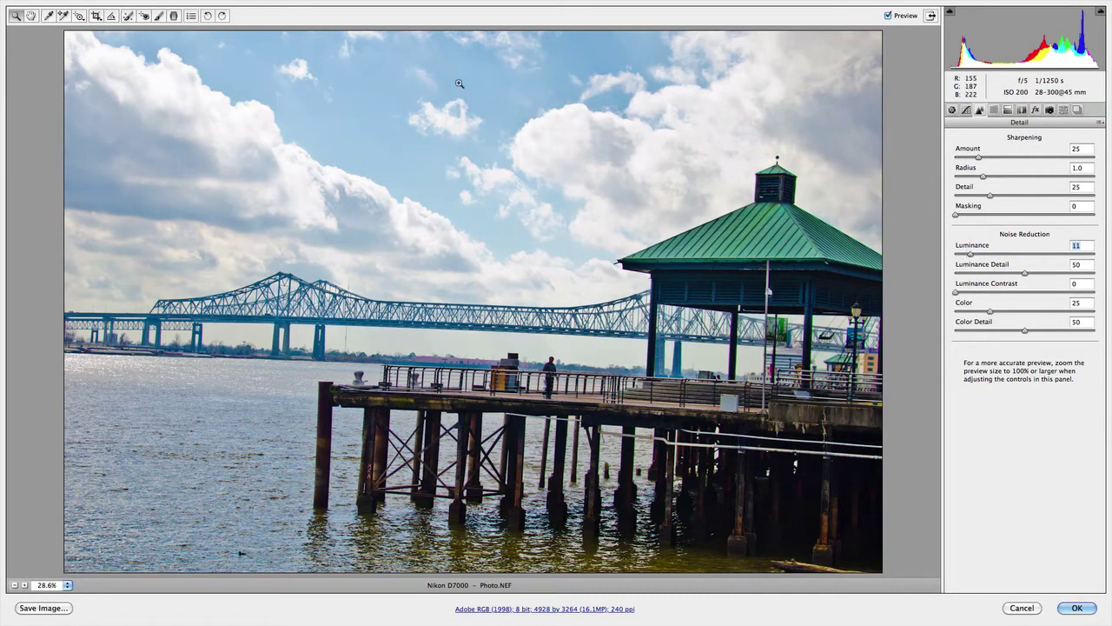
{"action": "left_click", "coordinate": [111, 17]}
{"action": "left_click_drag", "start_coordinate": [293, 324], "coordinate": [603, 340]}
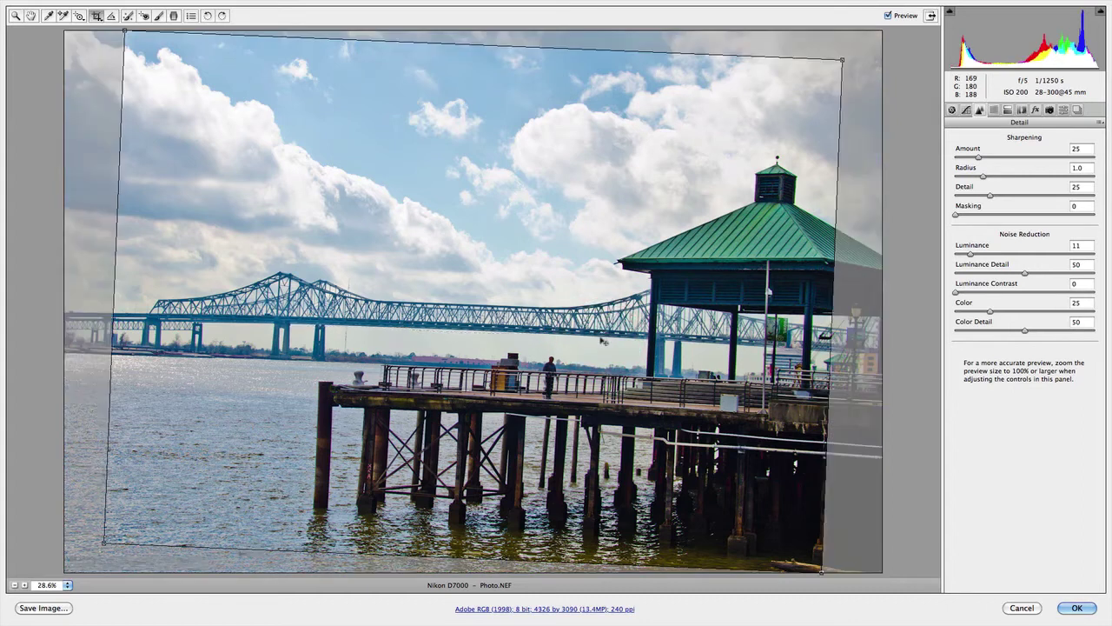
- Place the raw-edited photo scaled to 102.47% and shifted up to Y 281 px
{"action": "left_click", "coordinate": [1069, 607]}
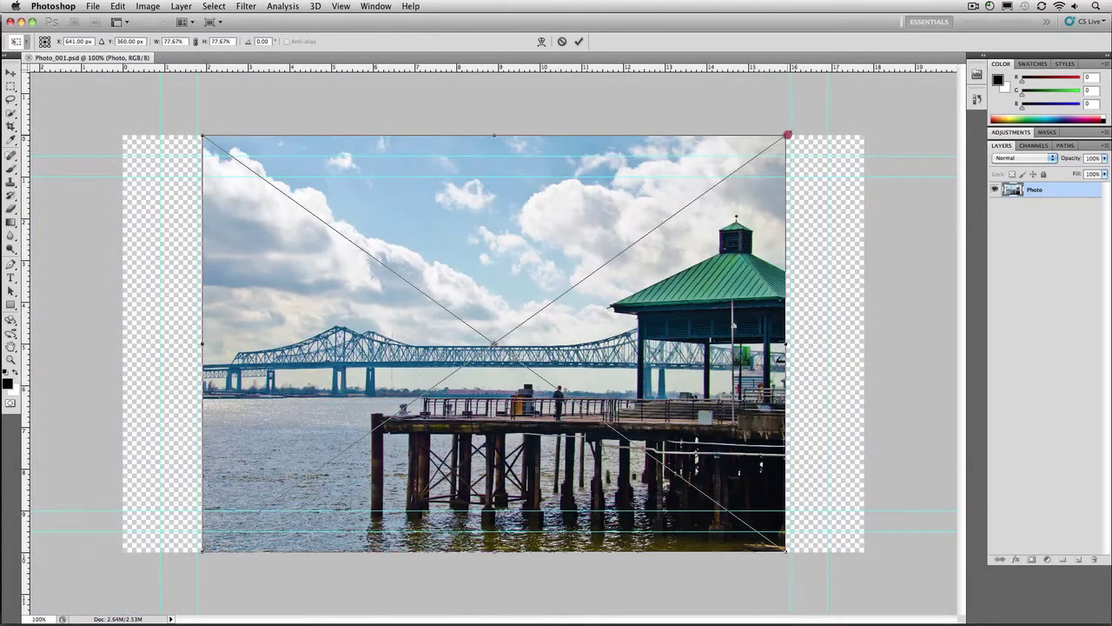
{"action": "left_click_drag", "start_coordinate": [787, 135], "coordinate": [895, 90]}
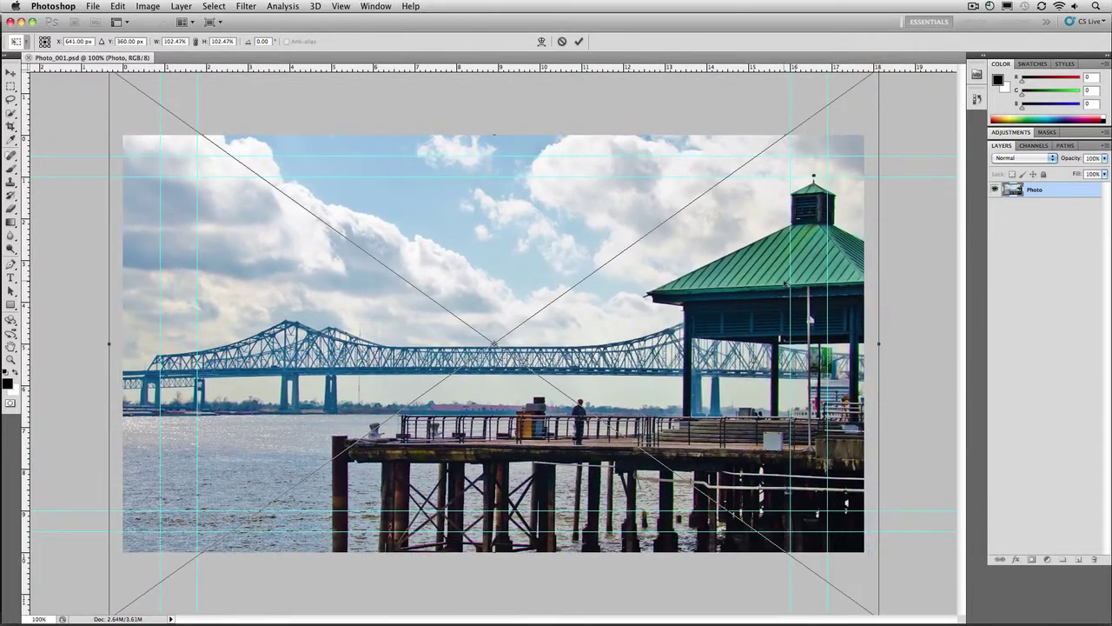
{"action": "left_click_drag", "start_coordinate": [756, 261], "coordinate": [756, 215]}
{"action": "left_click", "coordinate": [723, 328]}
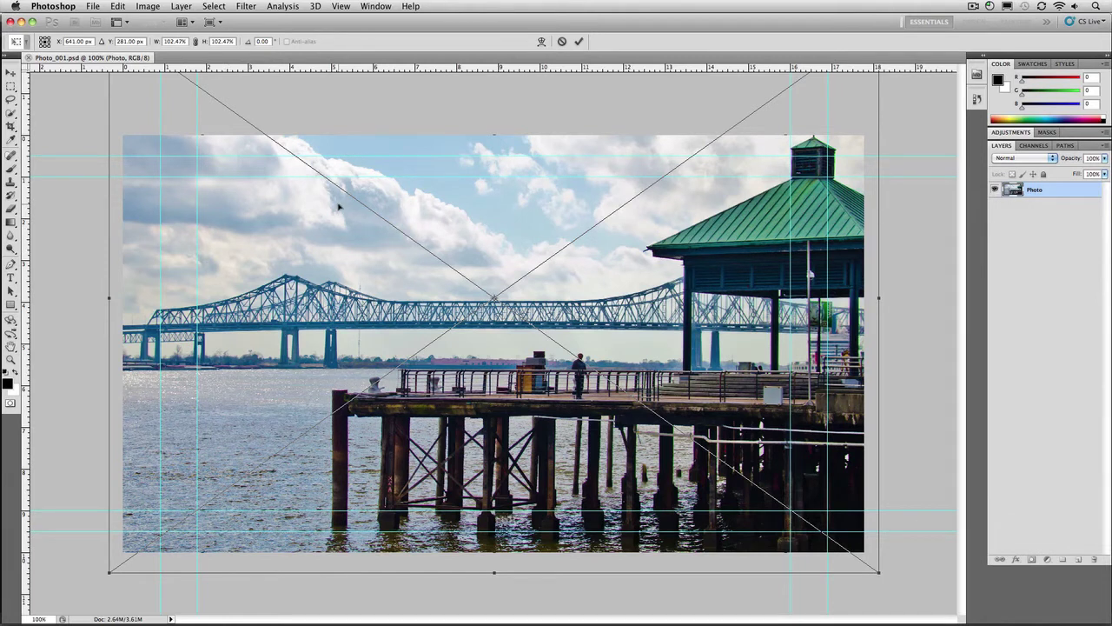
{"action": "key", "text": "Return"}
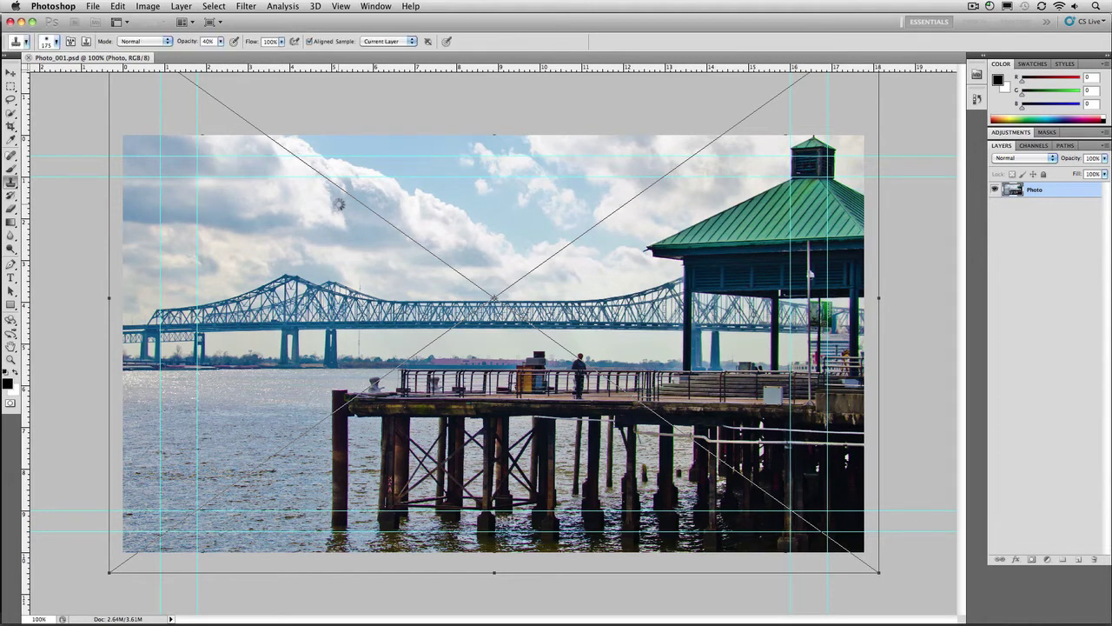
- Apply a Gaussian Blur smart filter with a 6.4-pixel radius to the Photo layer
{"action": "key", "text": "s"}
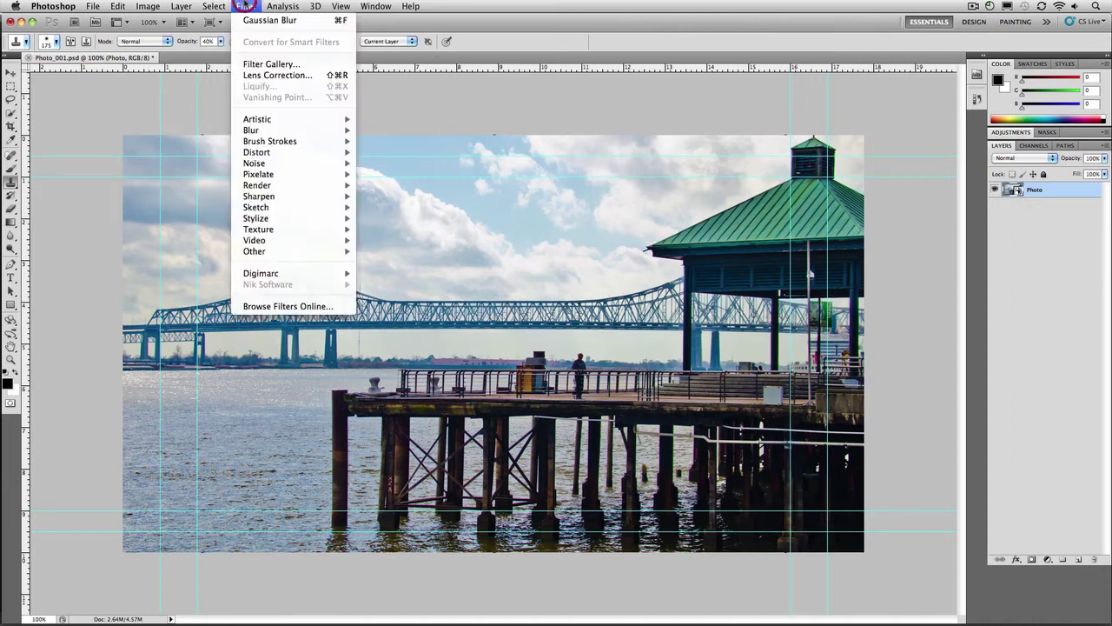
{"action": "left_click", "coordinate": [248, 22]}
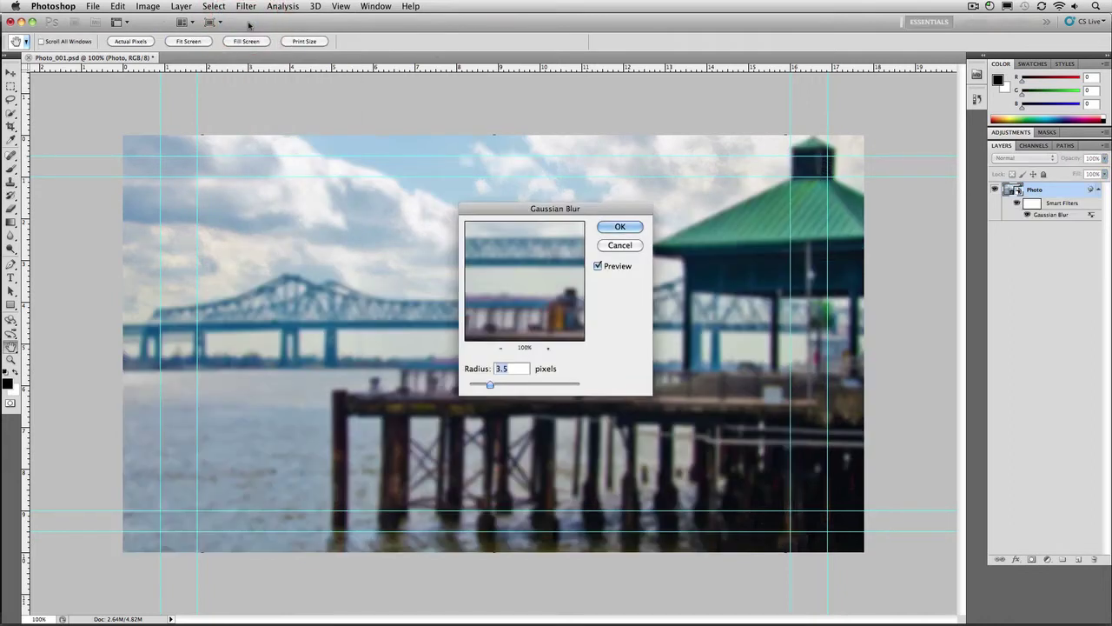
{"action": "left_click_drag", "start_coordinate": [497, 384], "coordinate": [503, 384]}
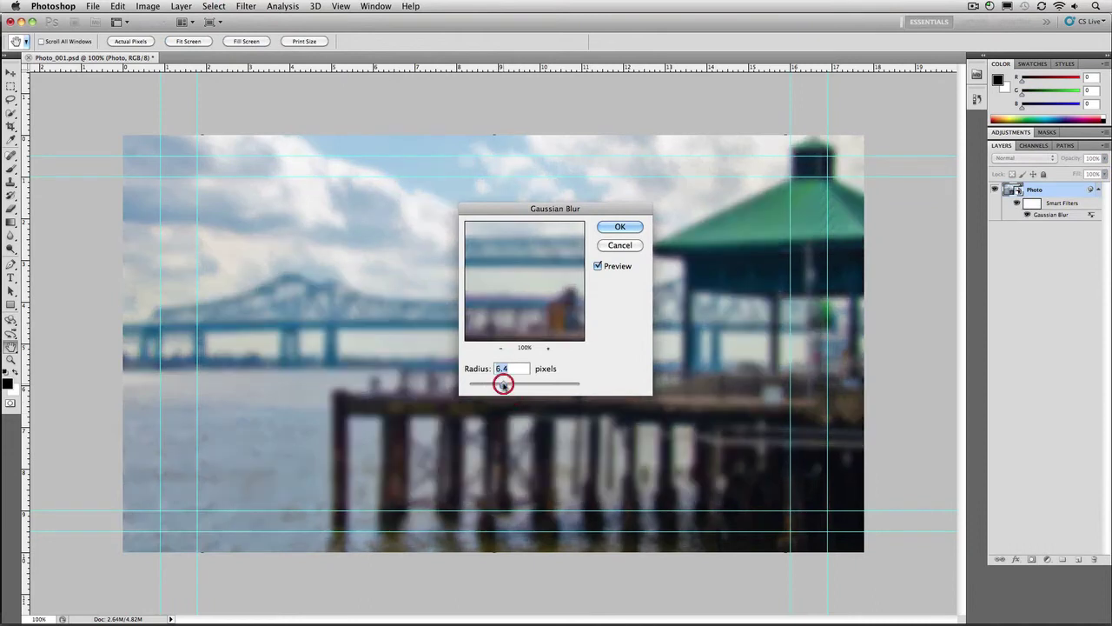
{"action": "left_click", "coordinate": [620, 226]}
{"action": "key", "text": "s"}
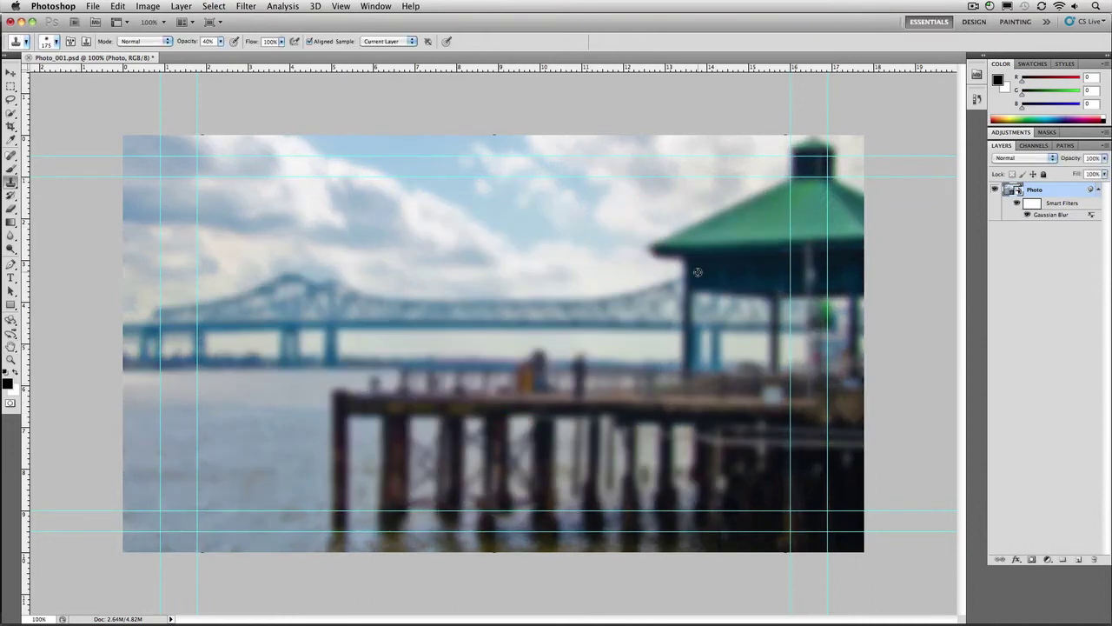
- Toggle the blur off and on to compare, then open its blending options
{"action": "left_click", "coordinate": [1026, 215]}
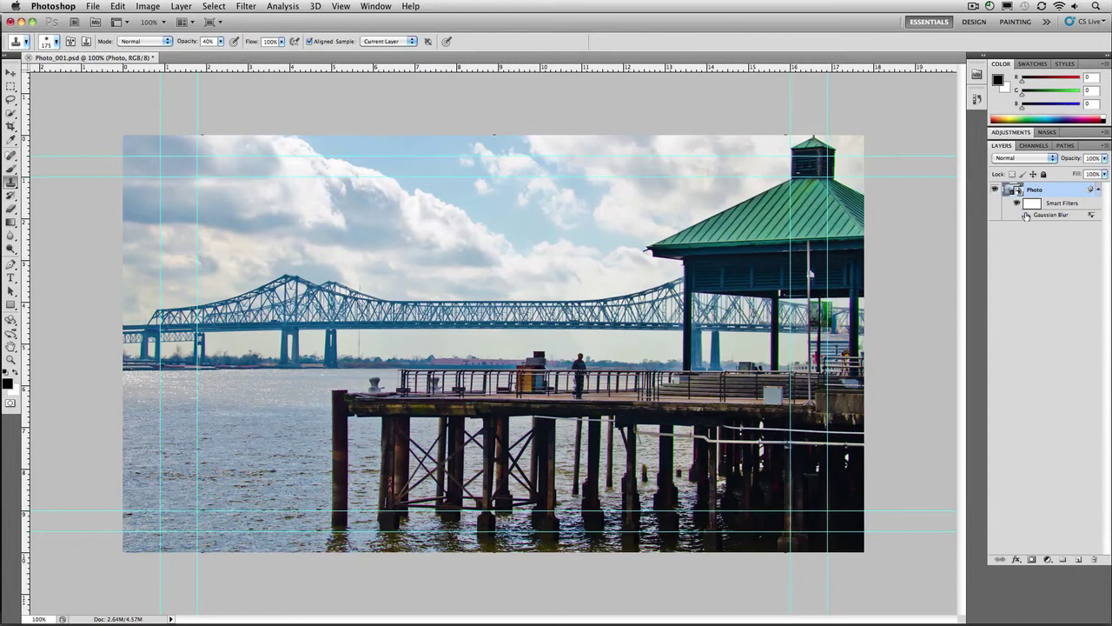
{"action": "left_click", "coordinate": [1025, 216]}
{"action": "left_click", "coordinate": [1026, 215]}
{"action": "left_click", "coordinate": [1027, 214]}
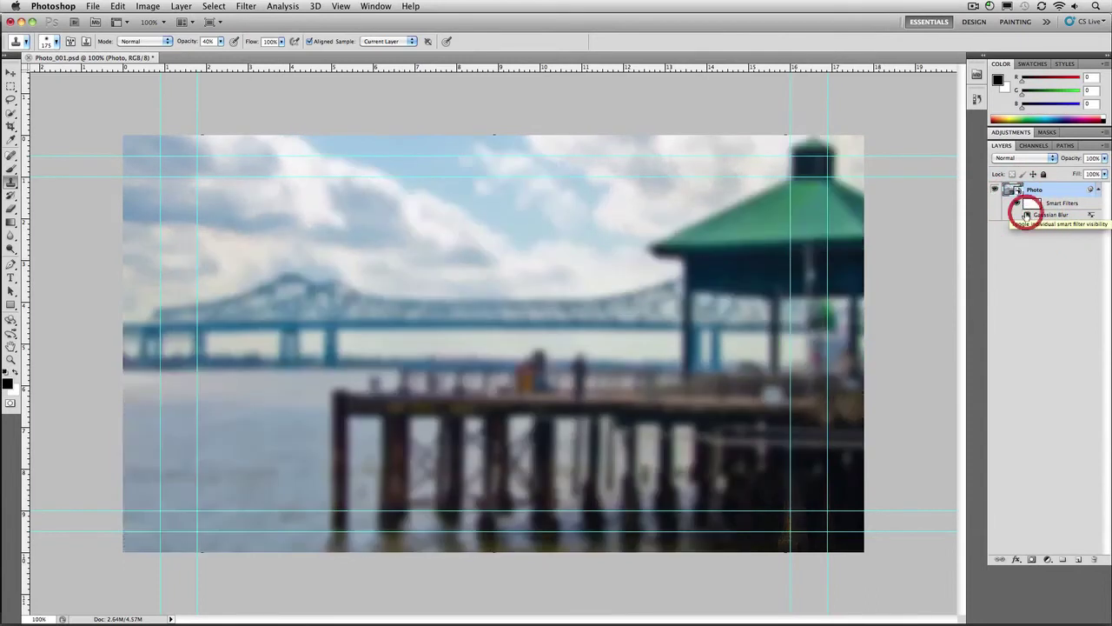
{"action": "double_click", "coordinate": [1092, 215]}
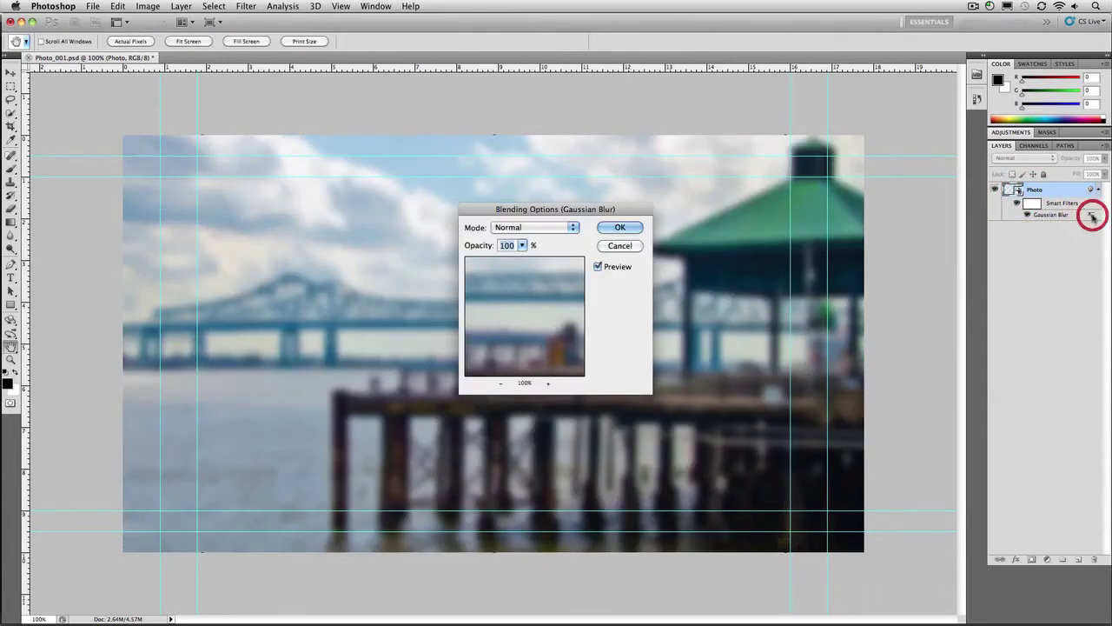
- Blend the Gaussian Blur filter as Soft Light at 32% opacity
{"action": "left_click", "coordinate": [504, 228]}
{"action": "left_click", "coordinate": [537, 381]}
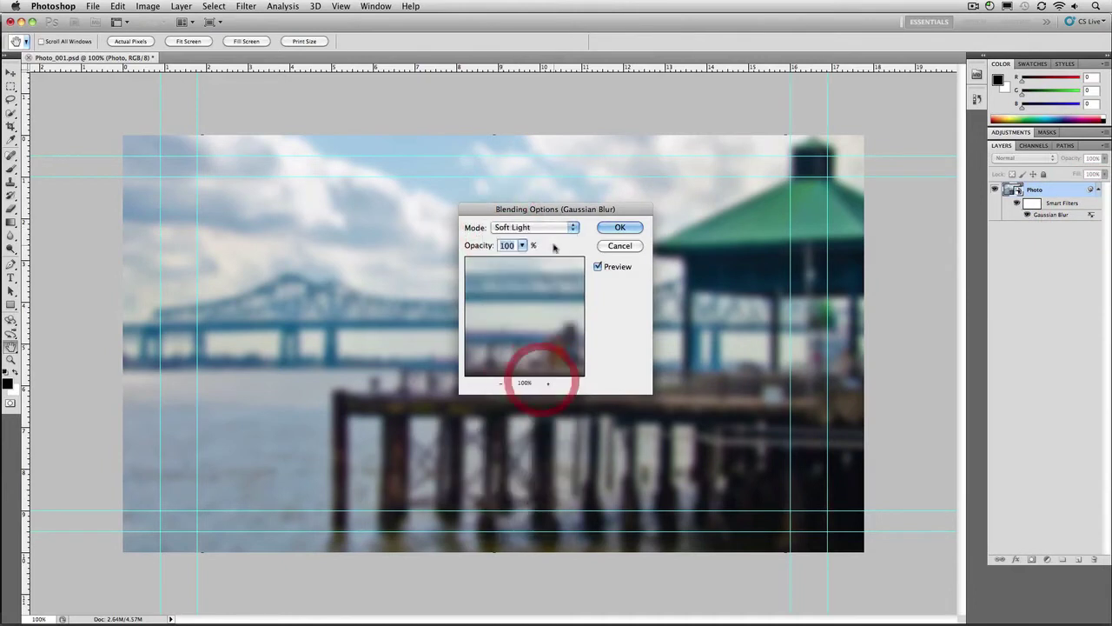
{"action": "left_click", "coordinate": [521, 245]}
{"action": "left_click_drag", "start_coordinate": [522, 259], "coordinate": [488, 260]}
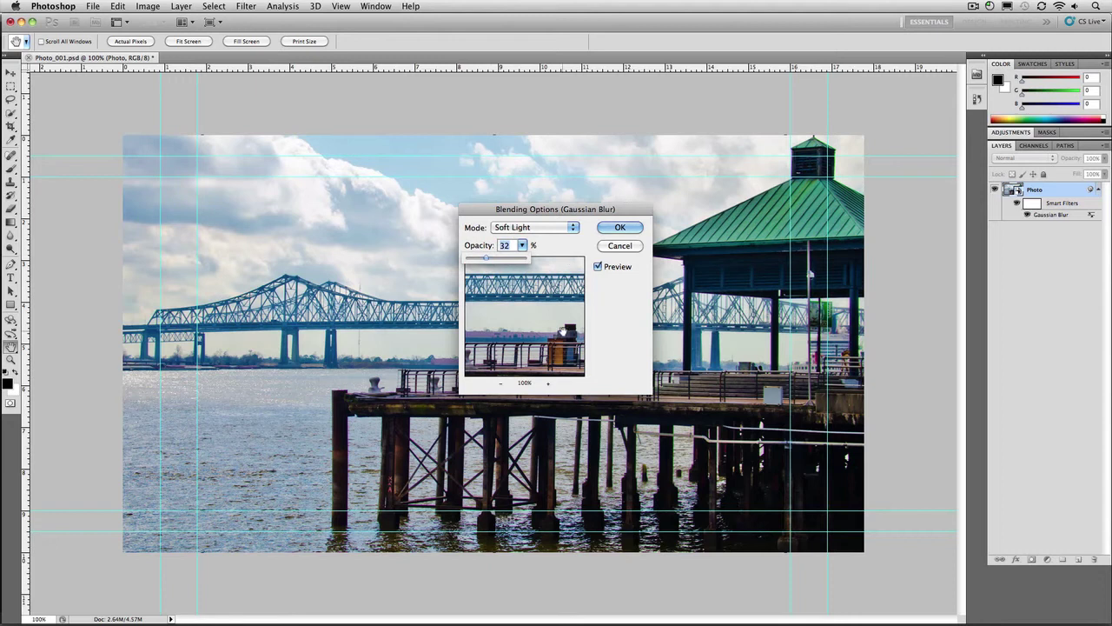
{"action": "left_click", "coordinate": [619, 228]}
{"action": "key", "text": "s"}
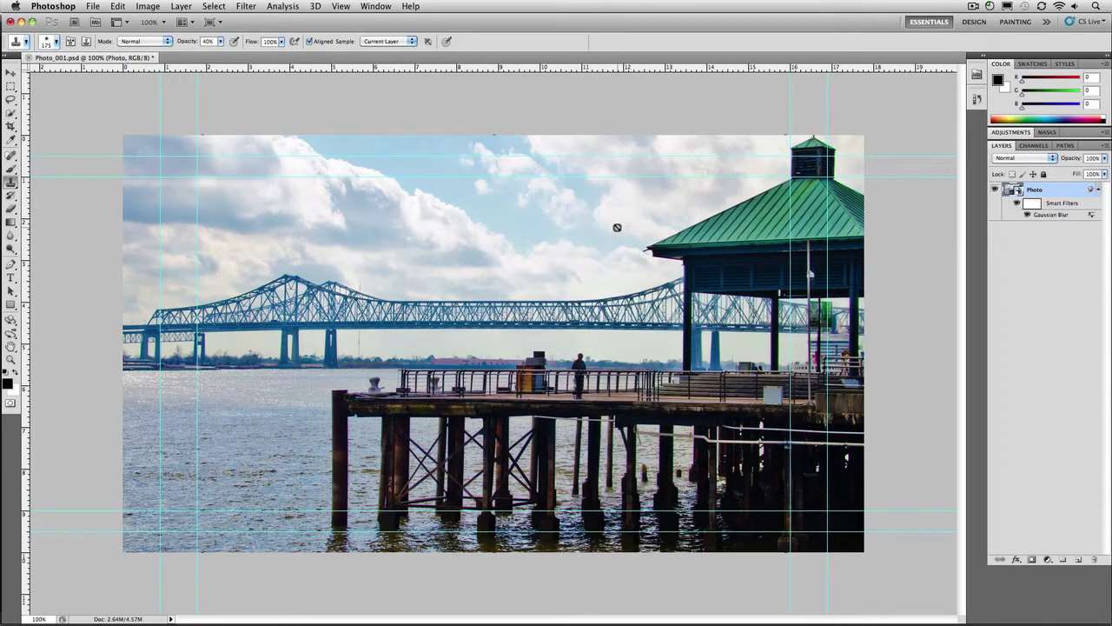
- Save and close Photo_001.psd, then return to Premiere Pro
{"action": "key", "text": "super+w"}
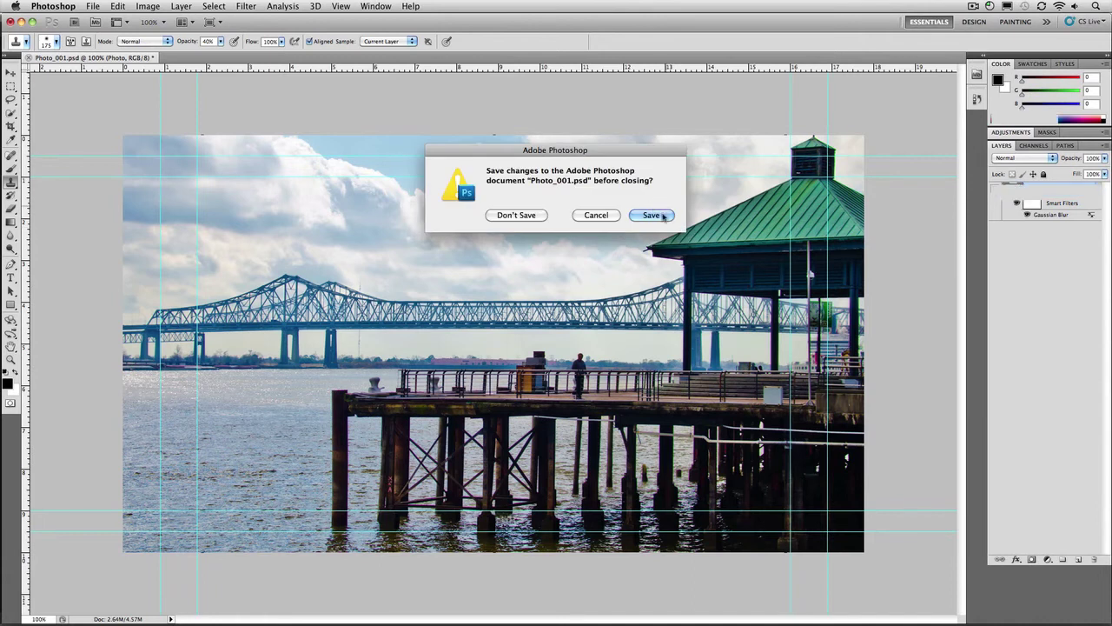
{"action": "left_click", "coordinate": [658, 218]}
{"action": "left_click", "coordinate": [660, 218]}
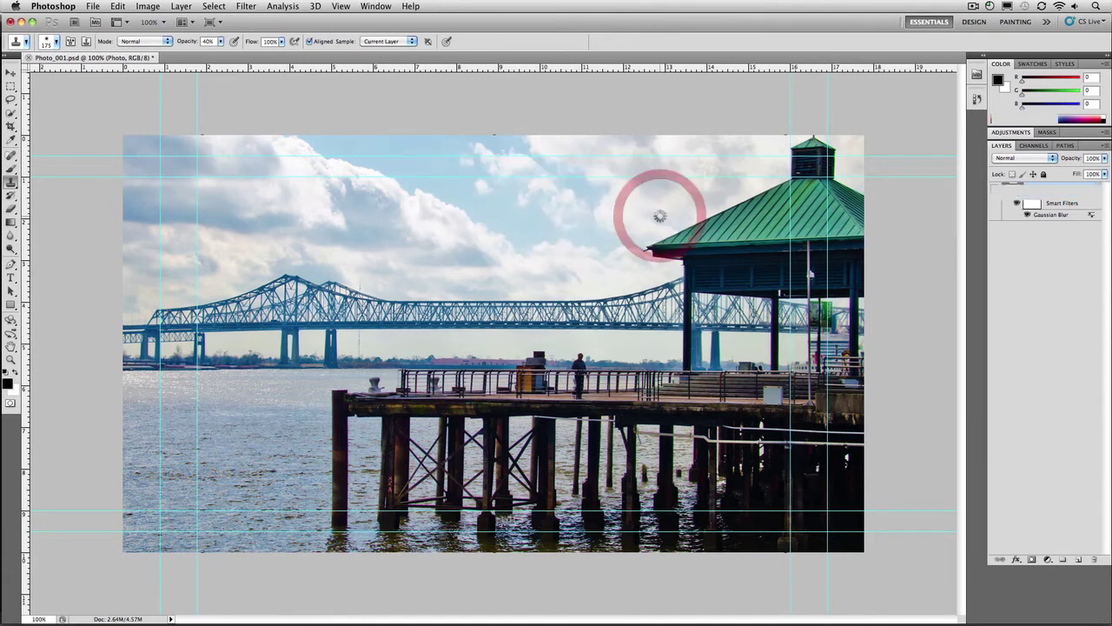
{"action": "key", "text": "super+Tab"}
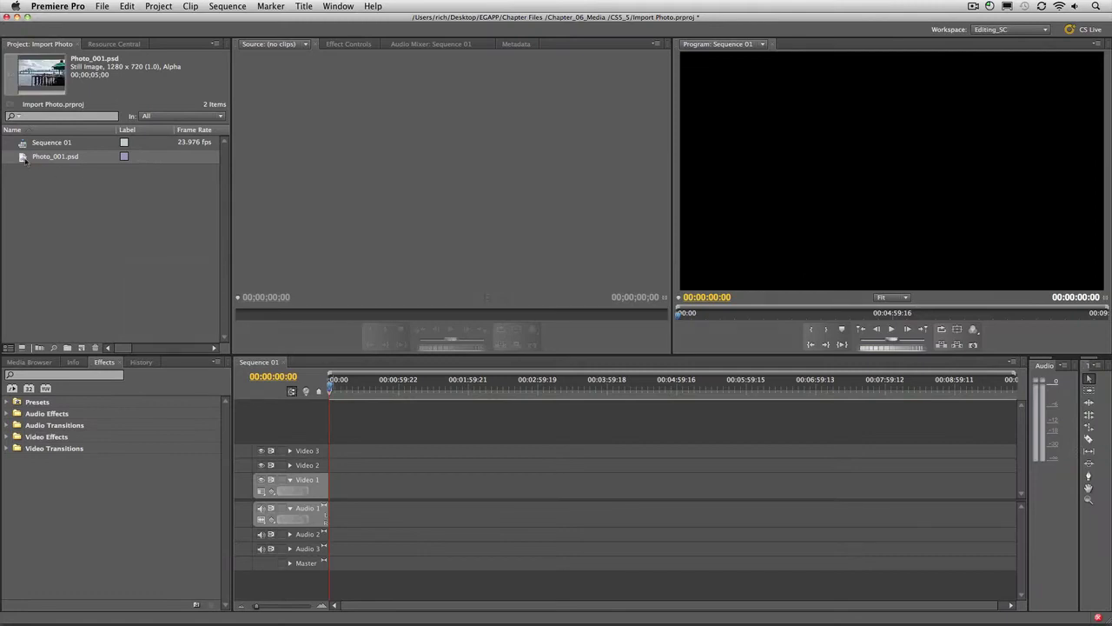
- Drop Photo_001.psd onto Video 1, zoom in, play it back, and select the clip
{"action": "left_click_drag", "start_coordinate": [24, 159], "coordinate": [325, 484]}
{"action": "left_click", "coordinate": [323, 606]}
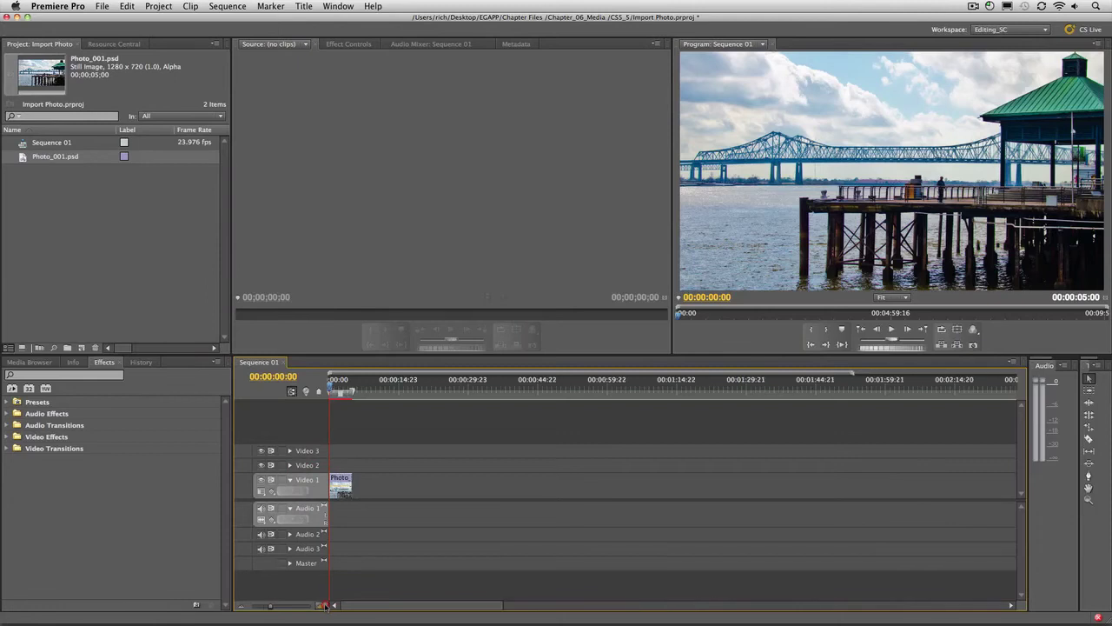
{"action": "left_click", "coordinate": [324, 606]}
{"action": "left_click", "coordinate": [324, 605]}
{"action": "key", "text": "space"}
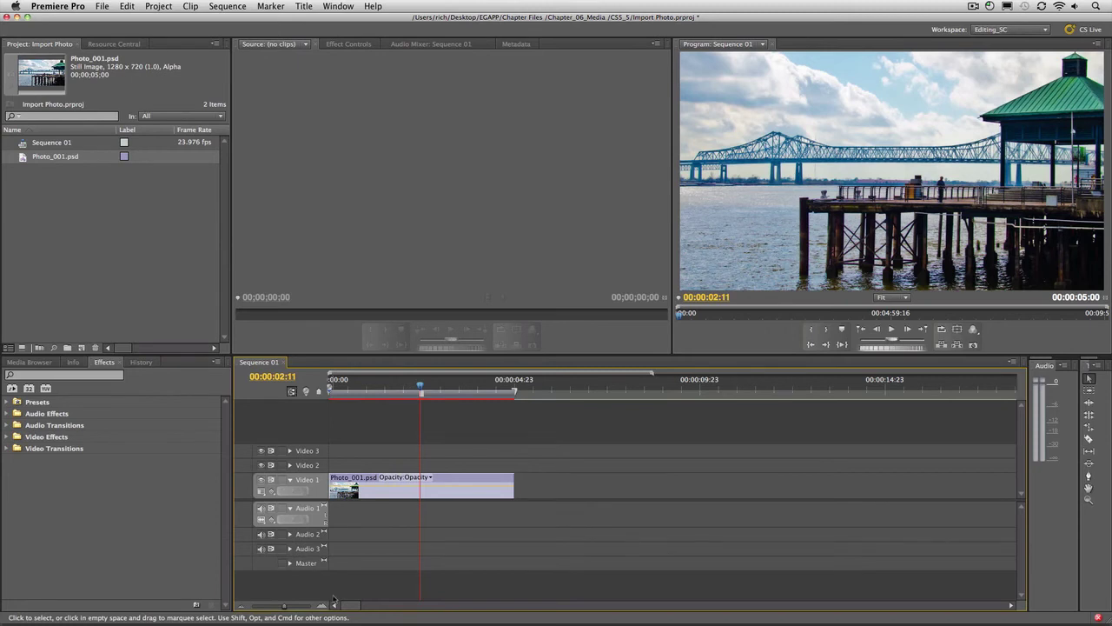
{"action": "left_click", "coordinate": [362, 494]}
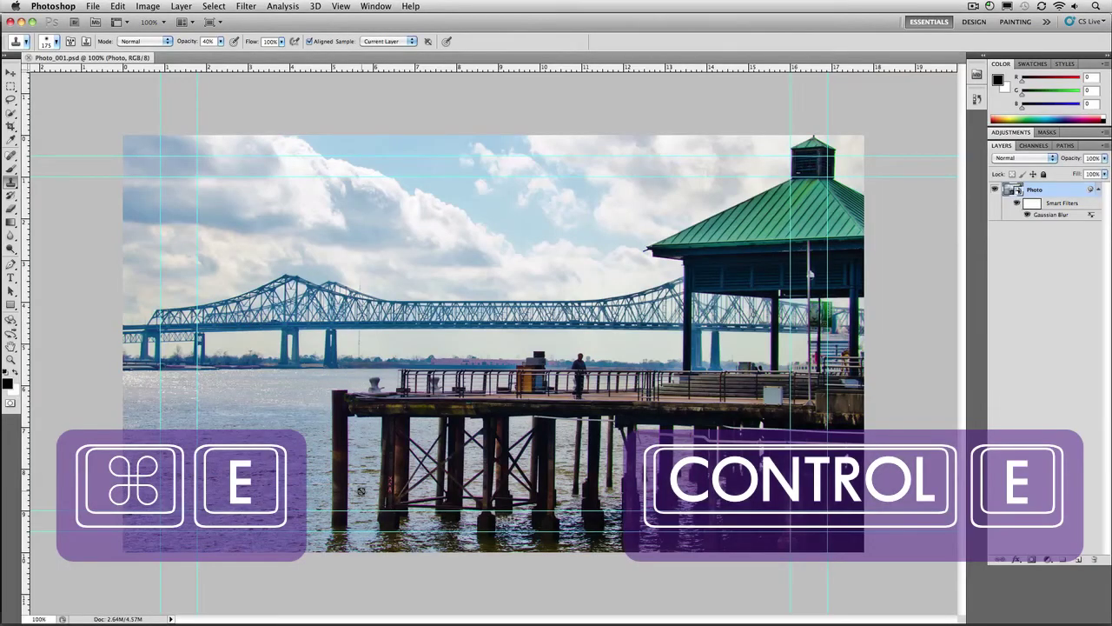
- Set the Gaussian Blur smart filter radius to 29.9 pixels
{"action": "left_click", "coordinate": [1017, 192]}
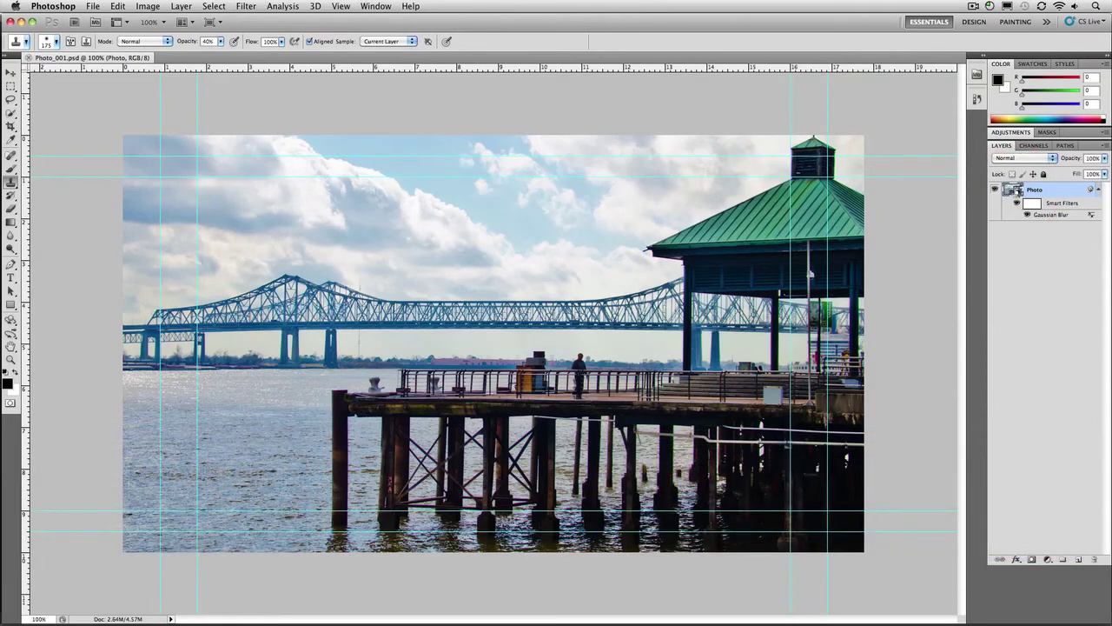
{"action": "key", "text": "Escape"}
{"action": "double_click", "coordinate": [1052, 215]}
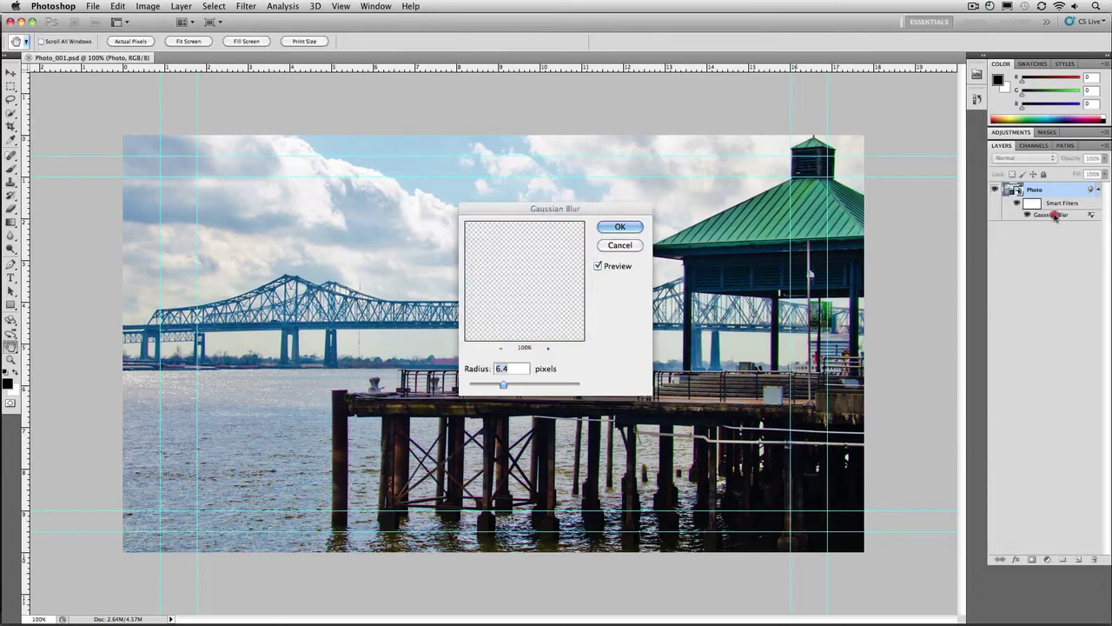
{"action": "left_click", "coordinate": [526, 386]}
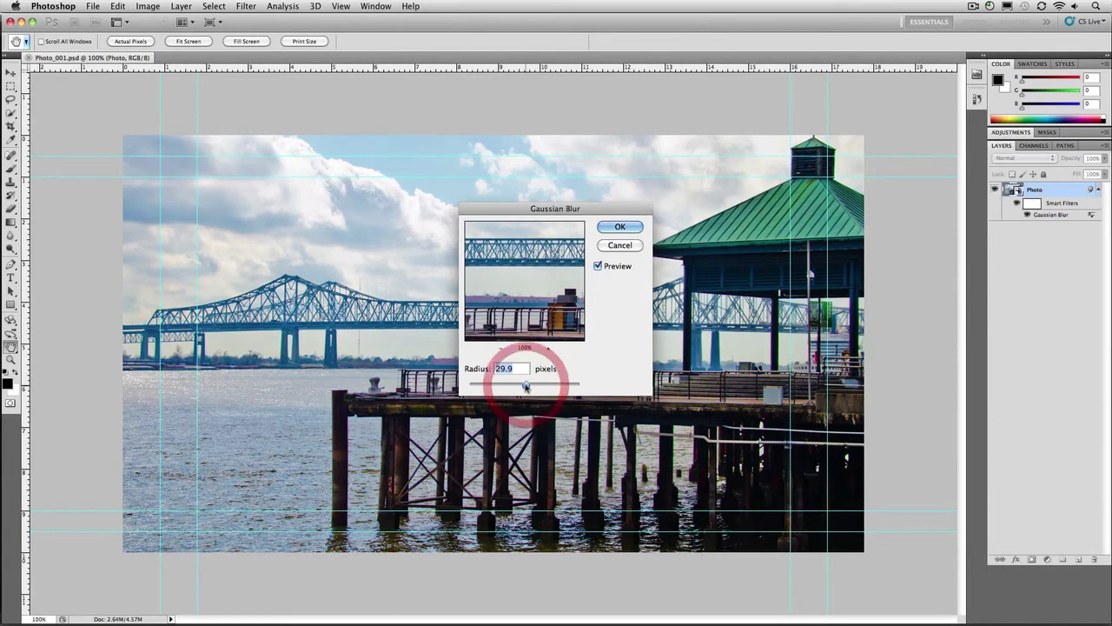
{"action": "left_click", "coordinate": [620, 227]}
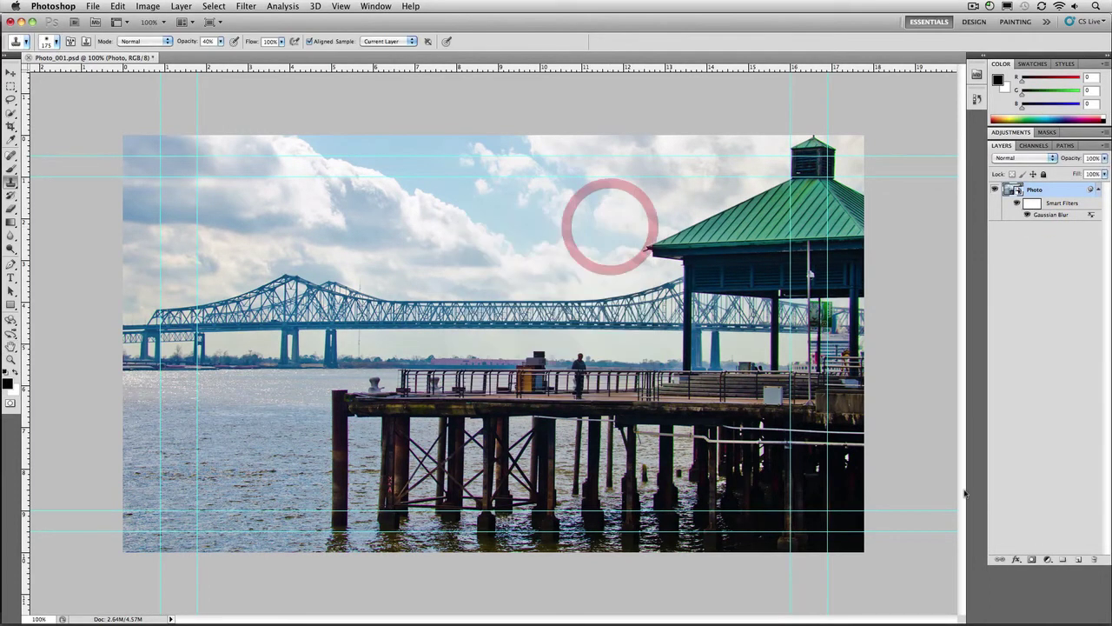
- Add a reversed radial Gradient Fill layer at 150% scale and -28.3° angle
{"action": "left_click", "coordinate": [1052, 560]}
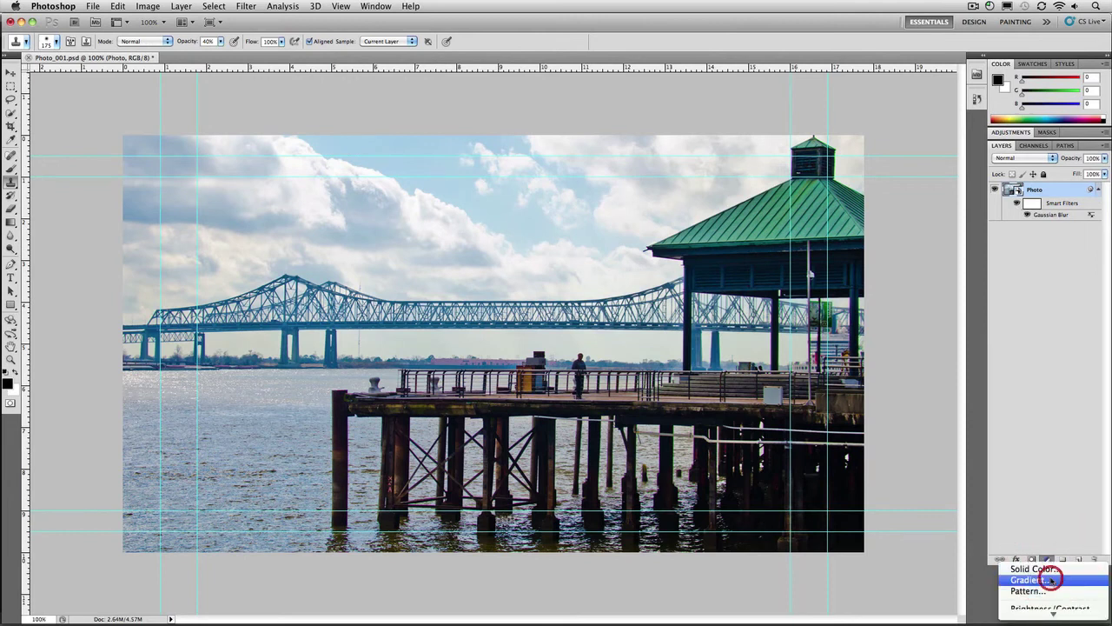
{"action": "left_click", "coordinate": [1050, 579]}
{"action": "left_click", "coordinate": [537, 287]}
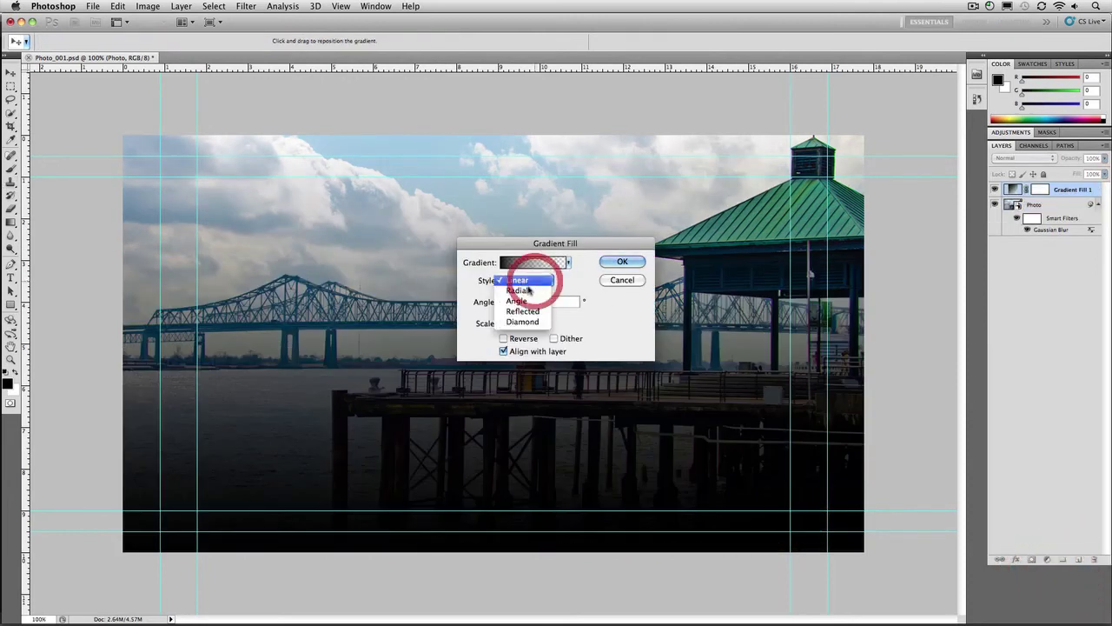
{"action": "left_click", "coordinate": [527, 292]}
{"action": "left_click", "coordinate": [533, 340]}
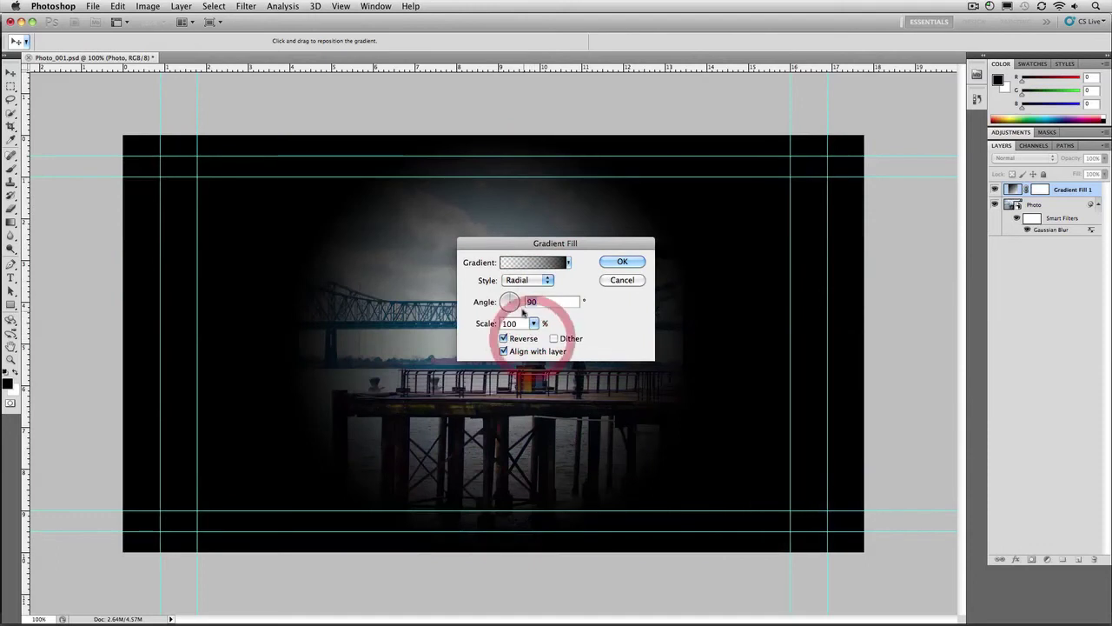
{"action": "left_click", "coordinate": [534, 324]}
{"action": "left_click_drag", "start_coordinate": [541, 337], "coordinate": [566, 338]}
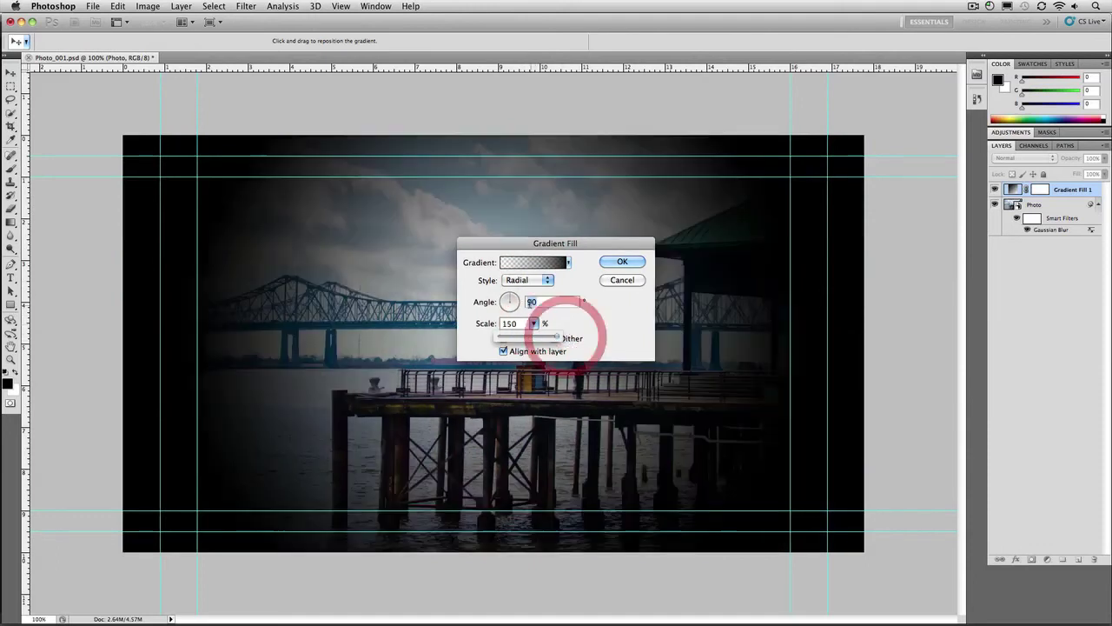
{"action": "mouse_move", "coordinate": [510, 301]}
{"action": "left_mouse_down"}
{"action": "mouse_move", "coordinate": [504, 292]}
{"action": "mouse_move", "coordinate": [521, 309]}
{"action": "left_mouse_up"}
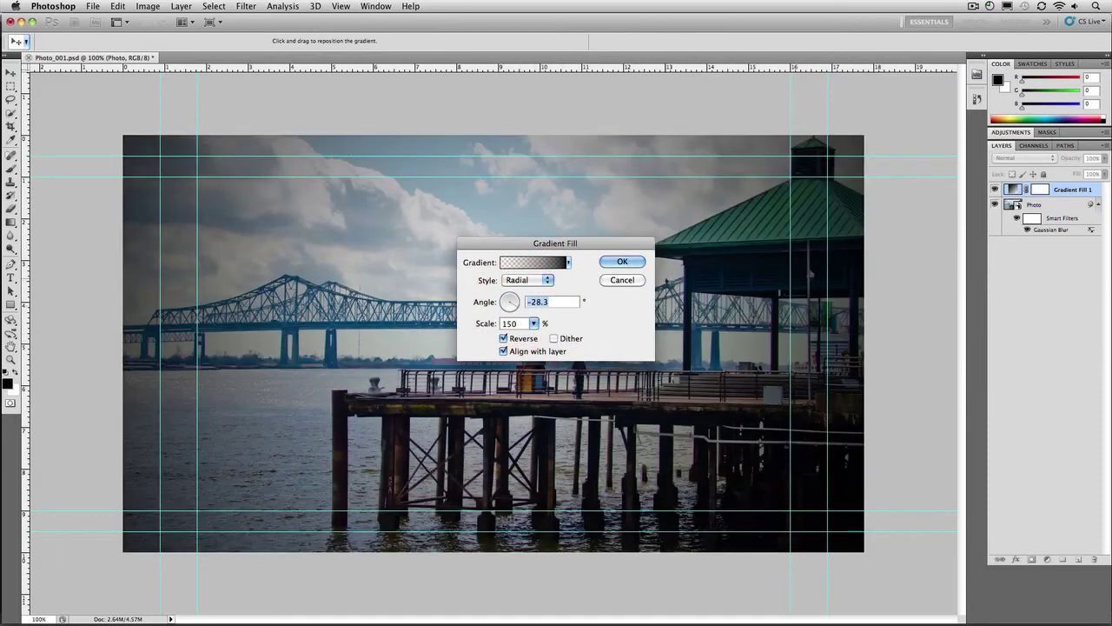
{"action": "left_click", "coordinate": [622, 263]}
- Blend Gradient Fill 1 with Multiply at 76% opacity
{"action": "left_click", "coordinate": [1006, 162]}
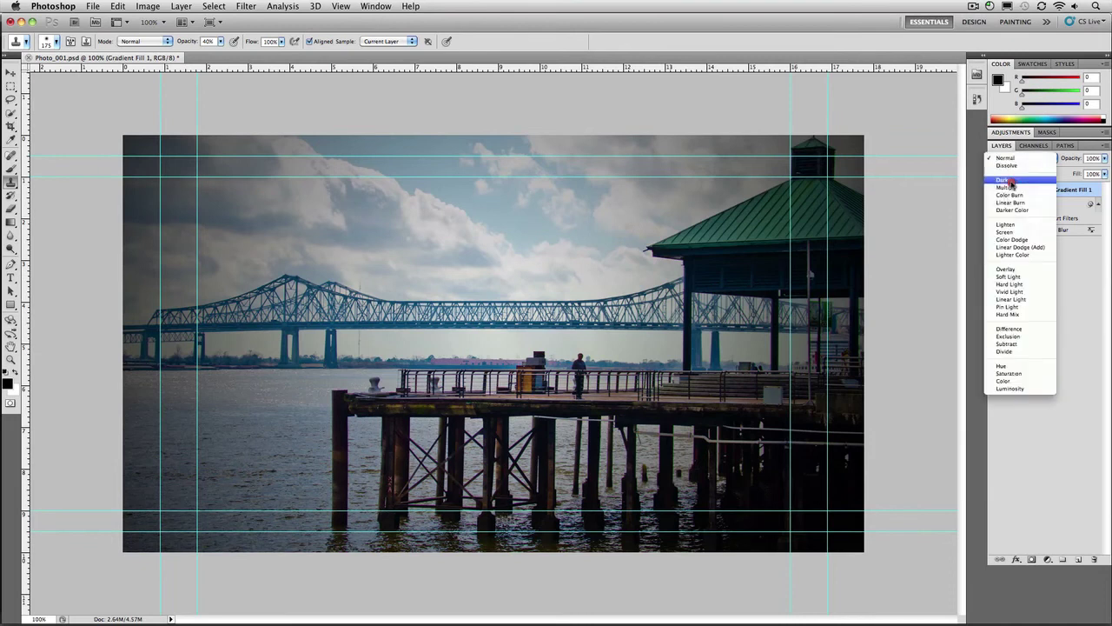
{"action": "left_click", "coordinate": [1024, 278]}
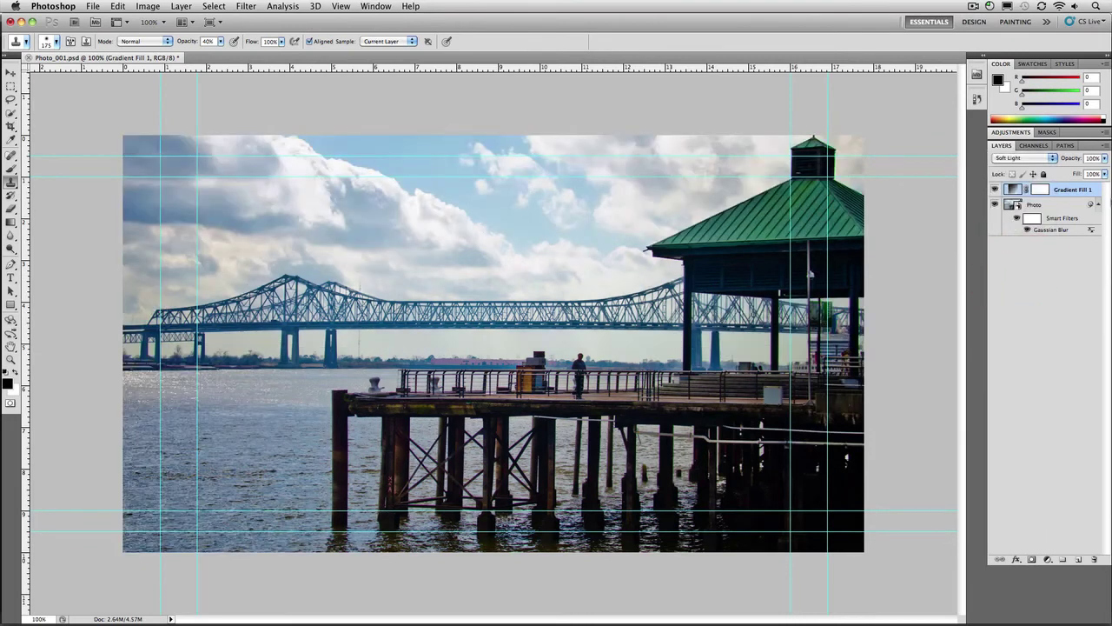
{"action": "left_click_drag", "start_coordinate": [1103, 158], "coordinate": [1034, 167]}
{"action": "left_click", "coordinate": [1028, 159]}
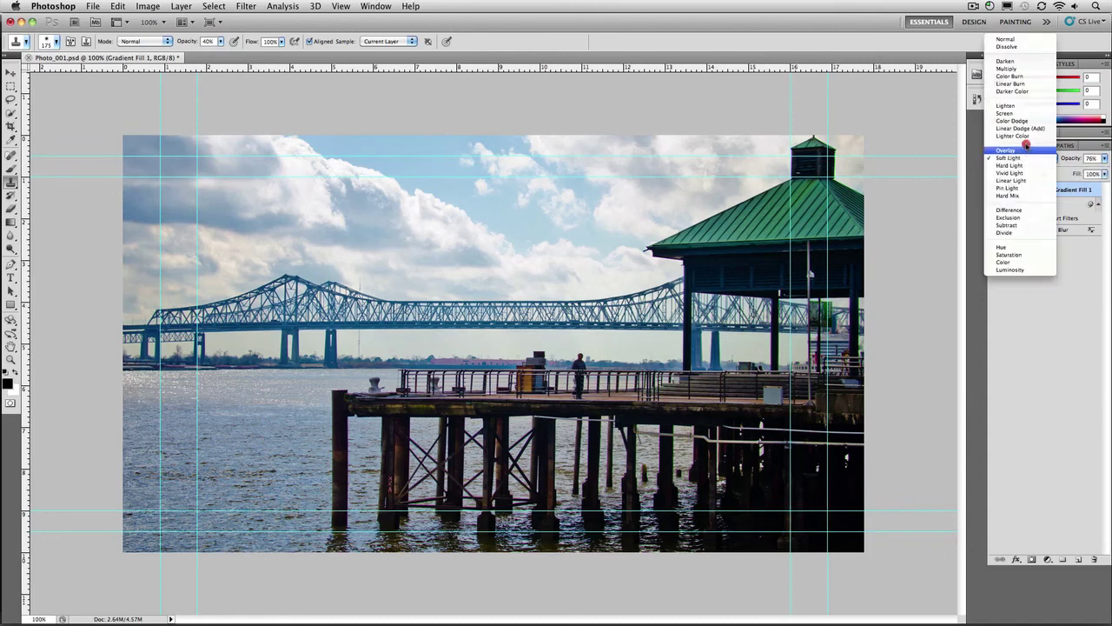
{"action": "left_click", "coordinate": [1019, 73]}
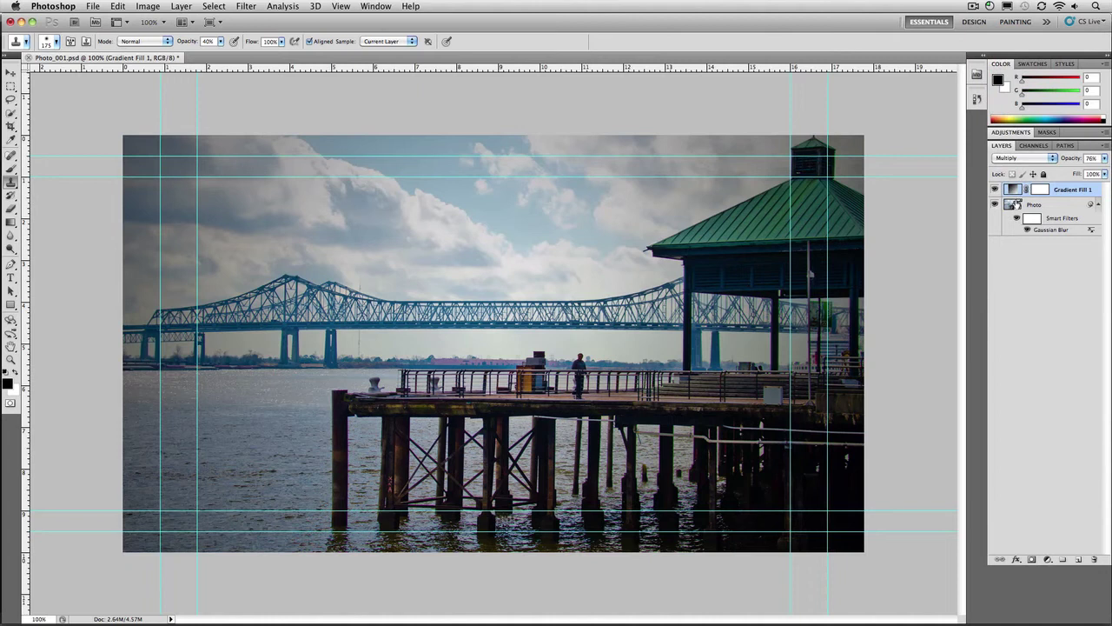
- Scale the Photo layer to about 228% and nudge it up and right for a tighter crop
{"action": "left_click", "coordinate": [1018, 205]}
{"action": "key", "text": "ctrl+minus"}
{"action": "key", "text": "ctrl+minus"}
{"action": "key", "text": "ctrl+minus"}
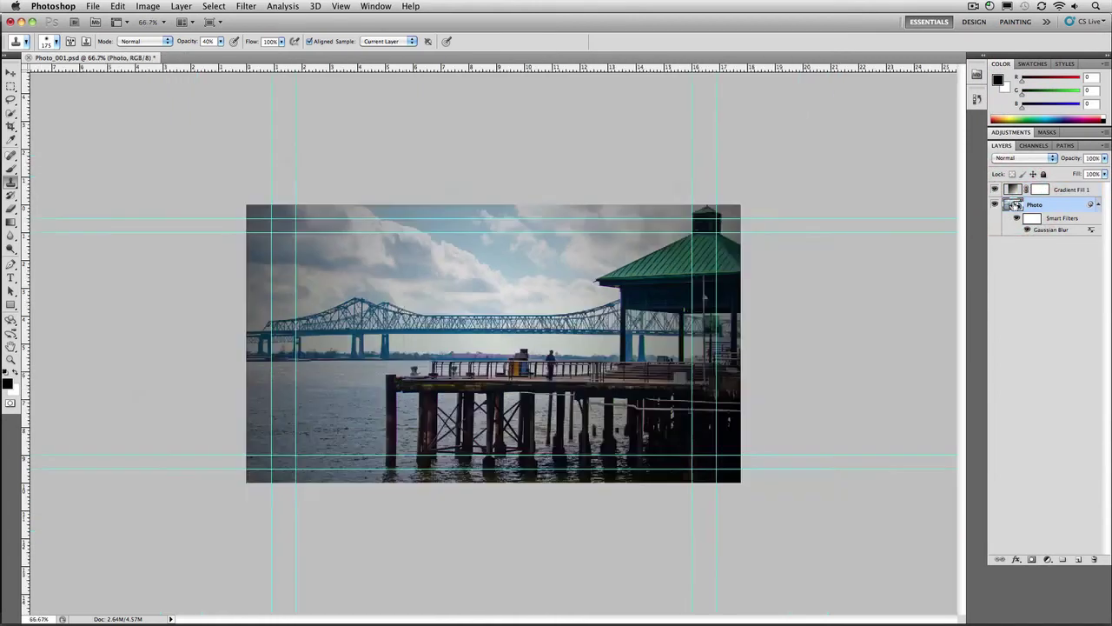
{"action": "key", "text": "ctrl+t"}
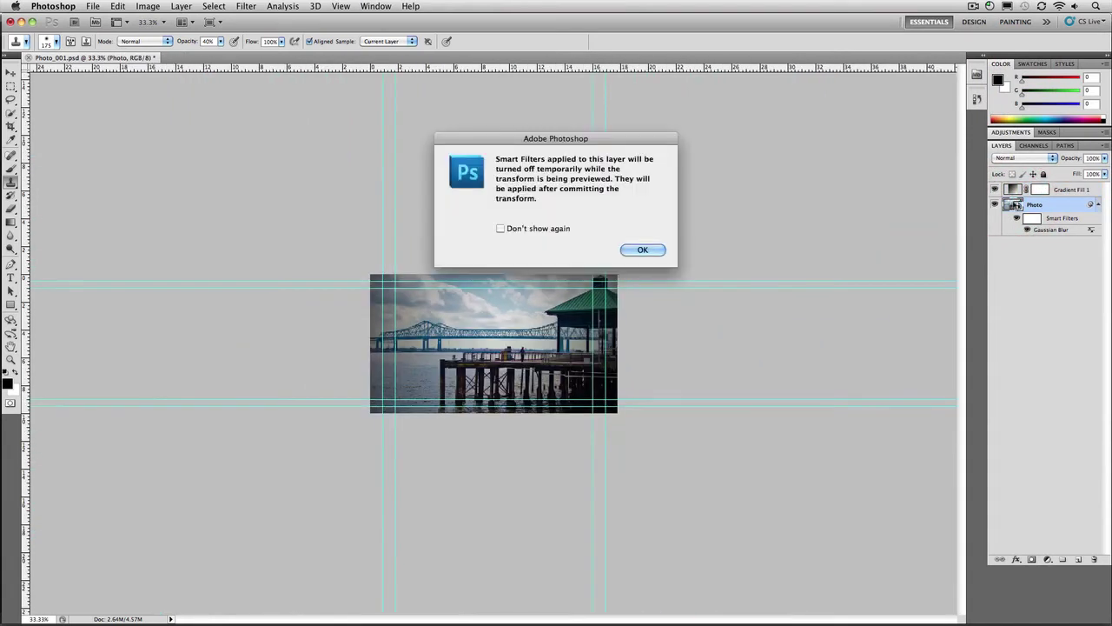
{"action": "key", "text": "Return"}
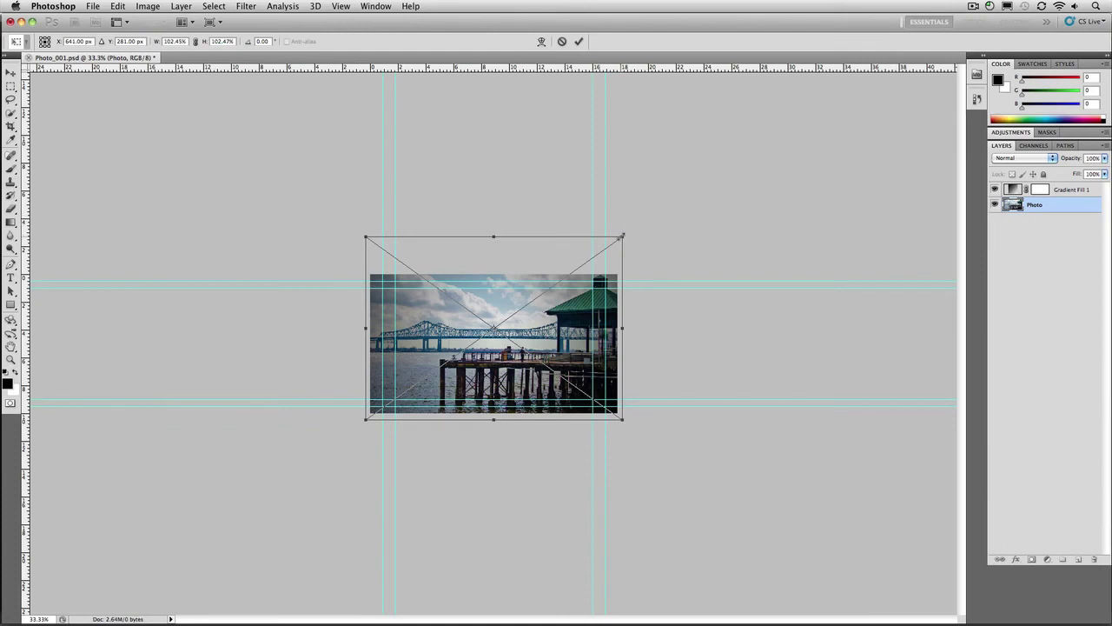
{"action": "left_click_drag", "start_coordinate": [622, 235], "coordinate": [847, 218]}
{"action": "left_click_drag", "start_coordinate": [576, 331], "coordinate": [551, 300]}
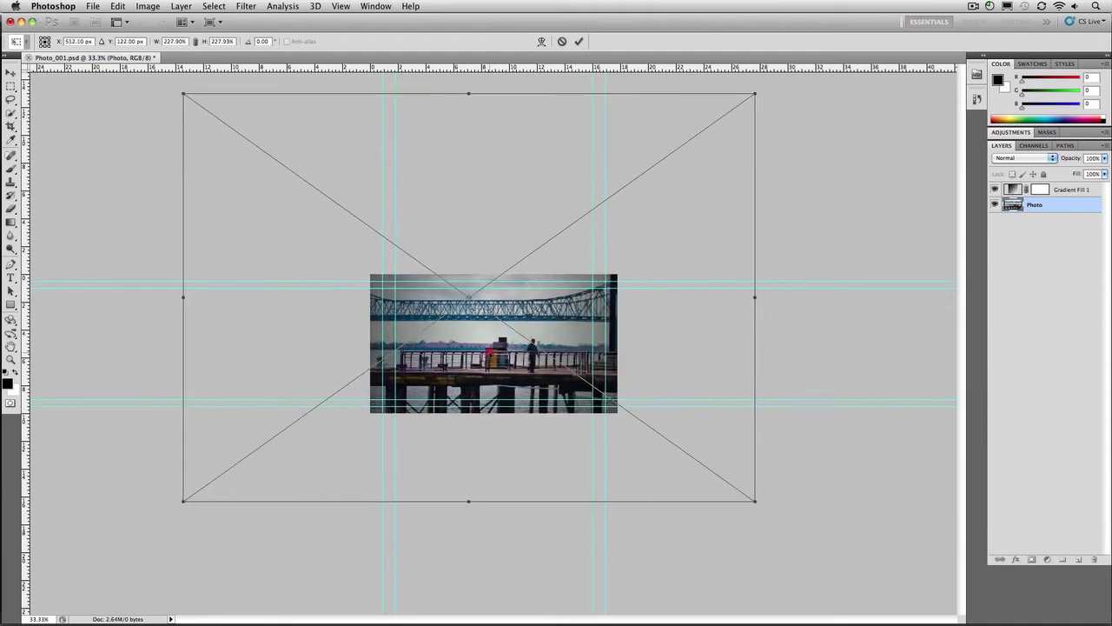
{"action": "left_click_drag", "start_coordinate": [488, 352], "coordinate": [499, 352]}
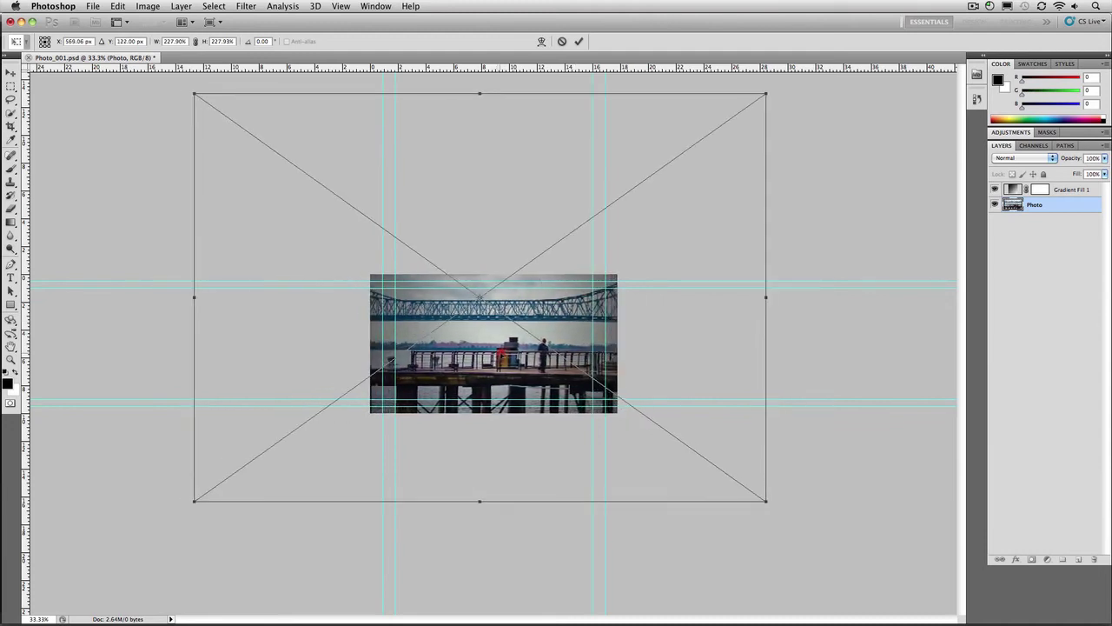
{"action": "key", "text": "Return"}
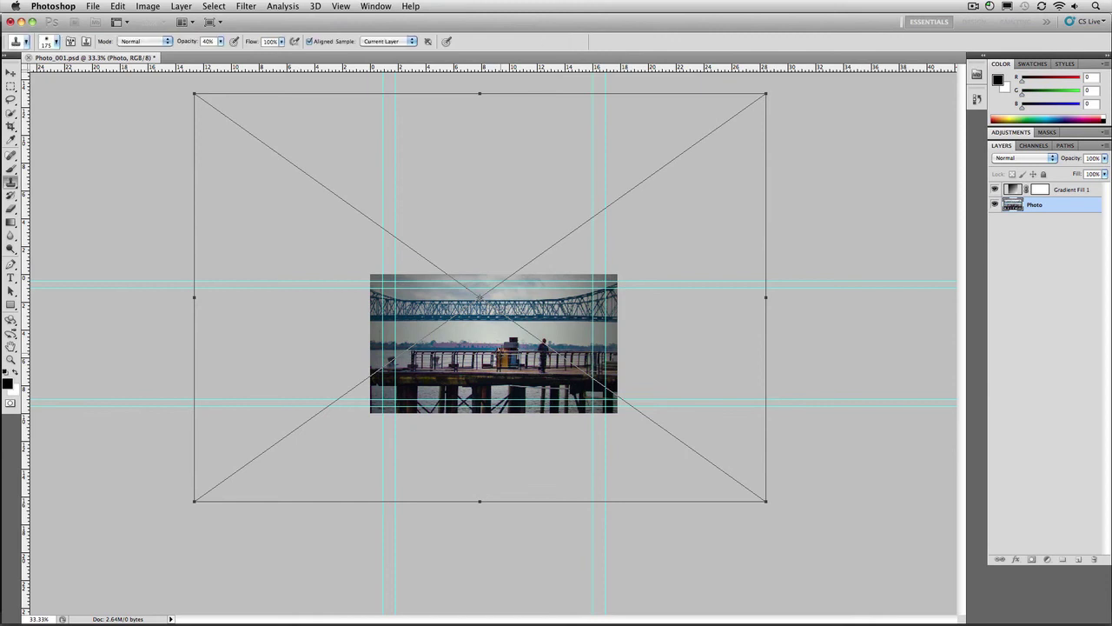
- Save and close Photo_001.psd, then return to Premiere Pro
{"action": "key", "text": "super+w"}
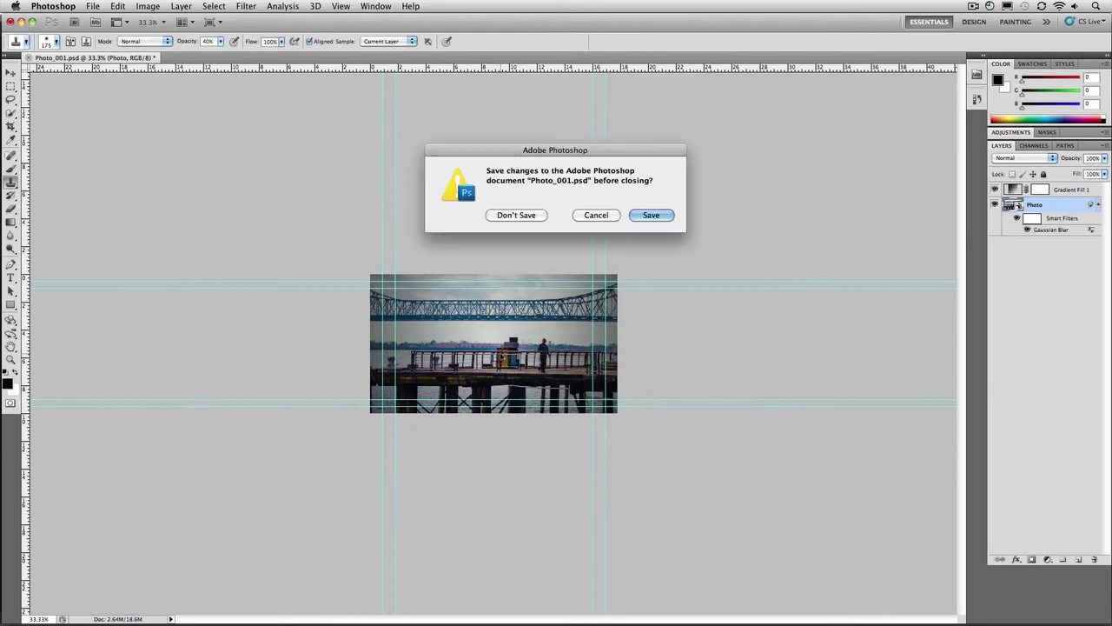
{"action": "key", "text": "super+d"}
{"action": "key", "text": "super+Tab"}
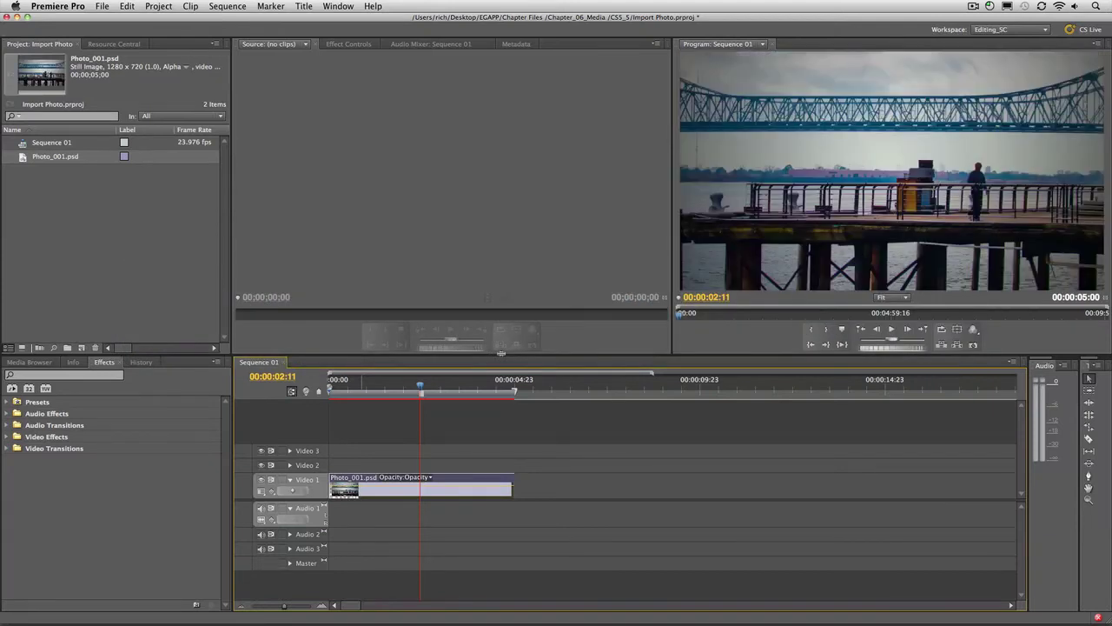
- Select the Photo_001.psd clip at 00:00:02:00 and expand its Motion properties (Position 640, 360, Scale 100)
{"action": "key", "text": "j"}
{"action": "left_click", "coordinate": [471, 478]}
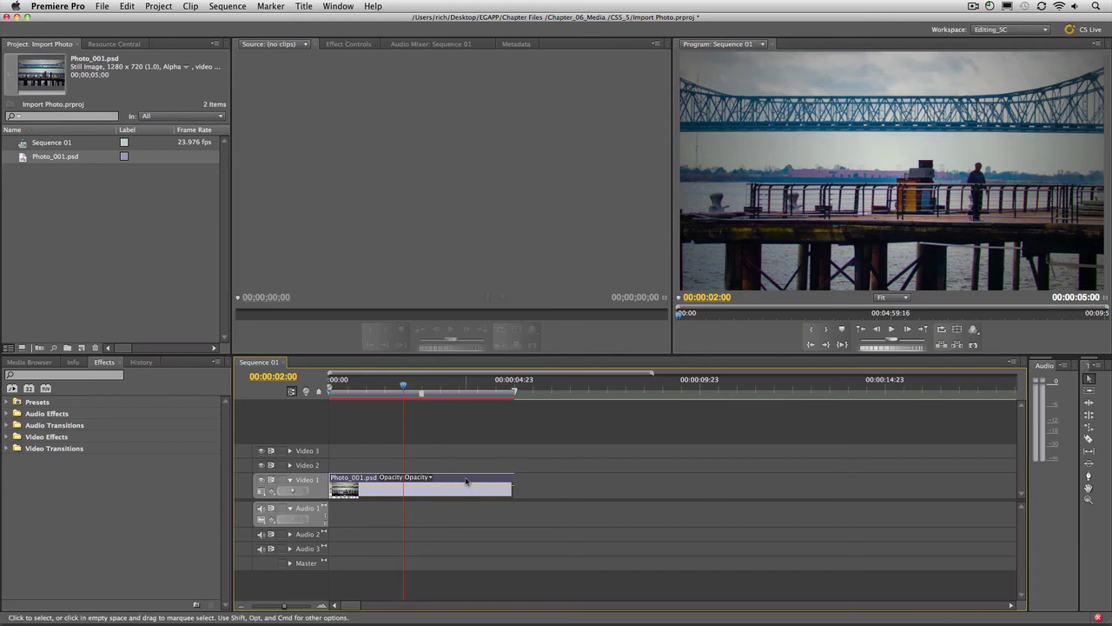
{"action": "left_click", "coordinate": [348, 43]}
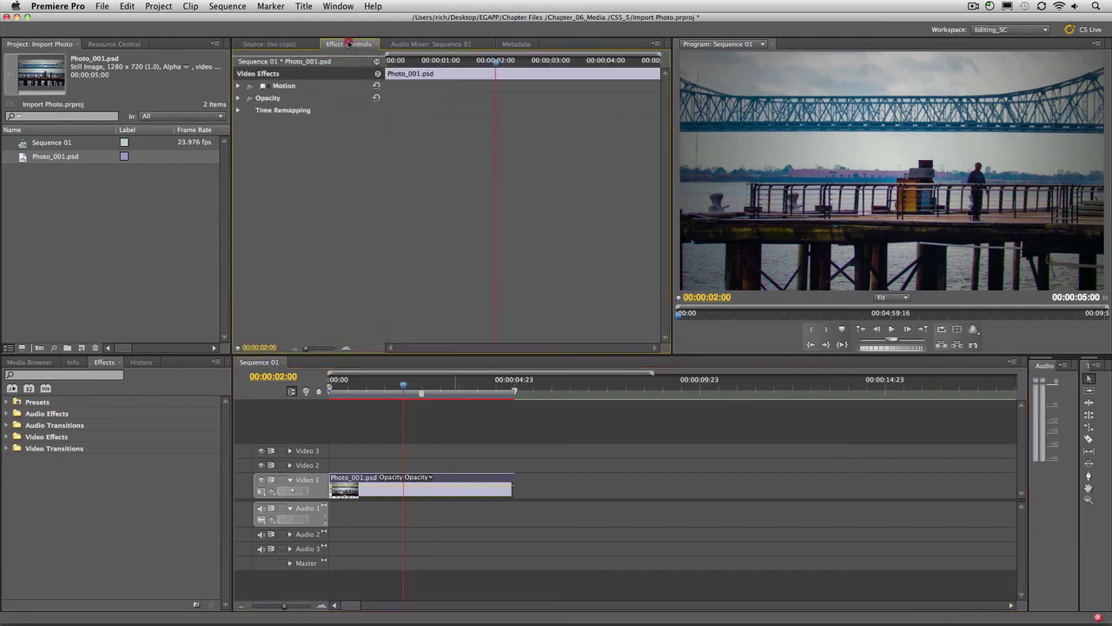
{"action": "left_click", "coordinate": [237, 86]}
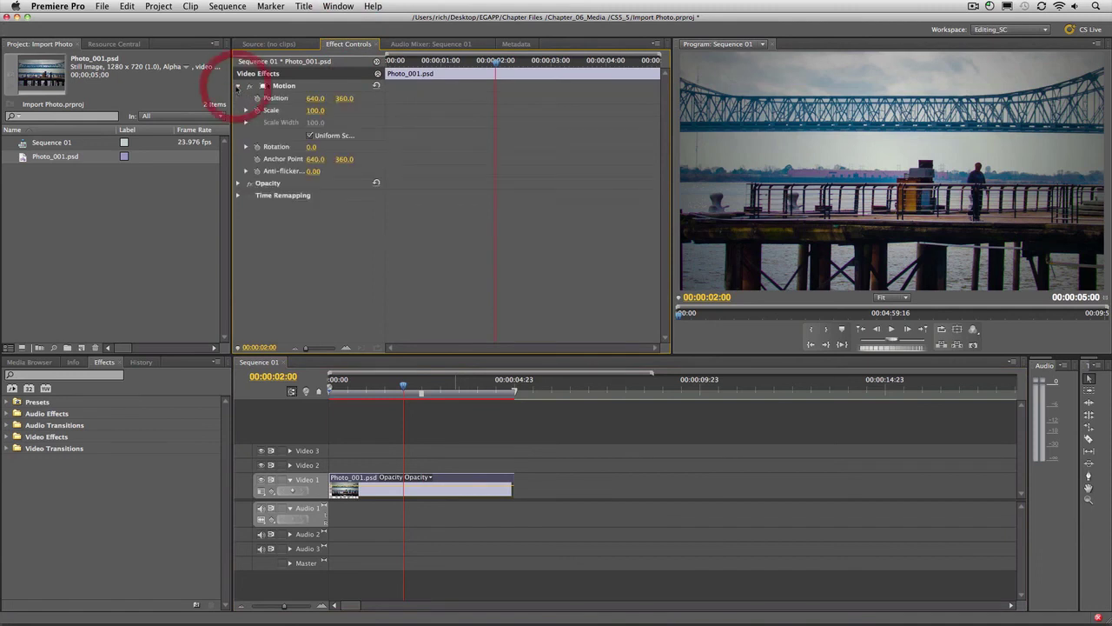